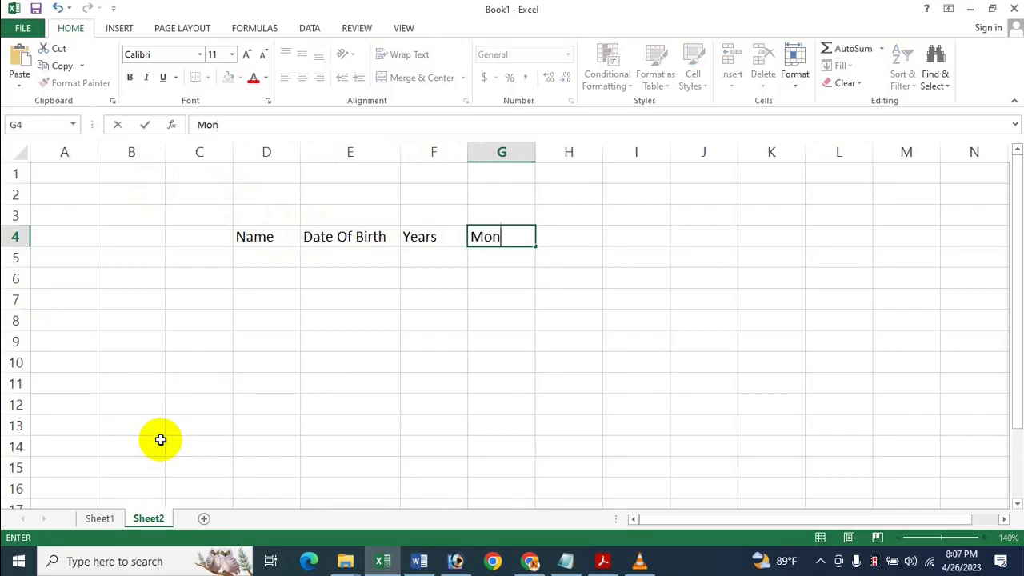
Step: Complete the Months heading in G4 and enter the heading Days in H4
key(Tab)
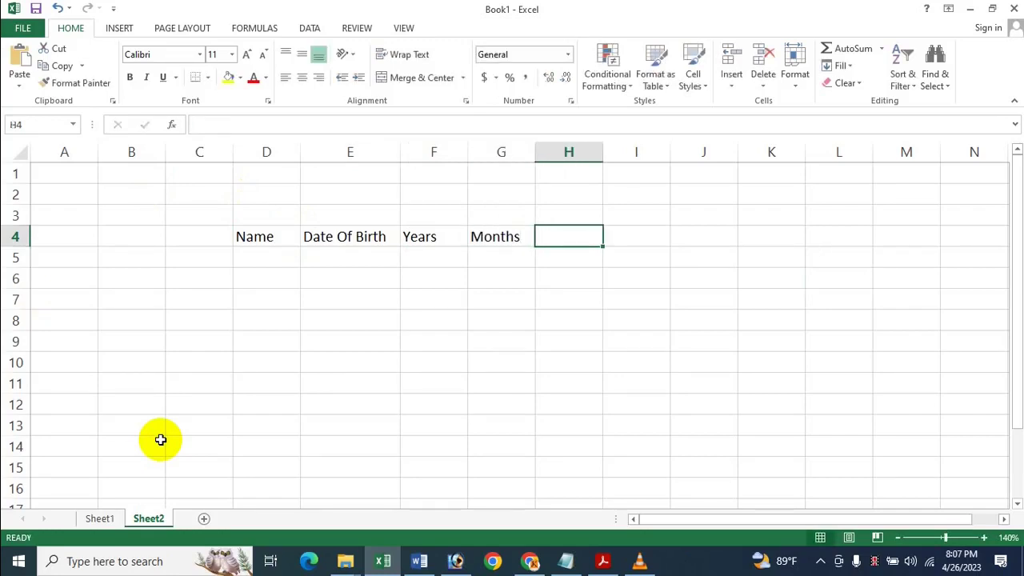
text(DA)
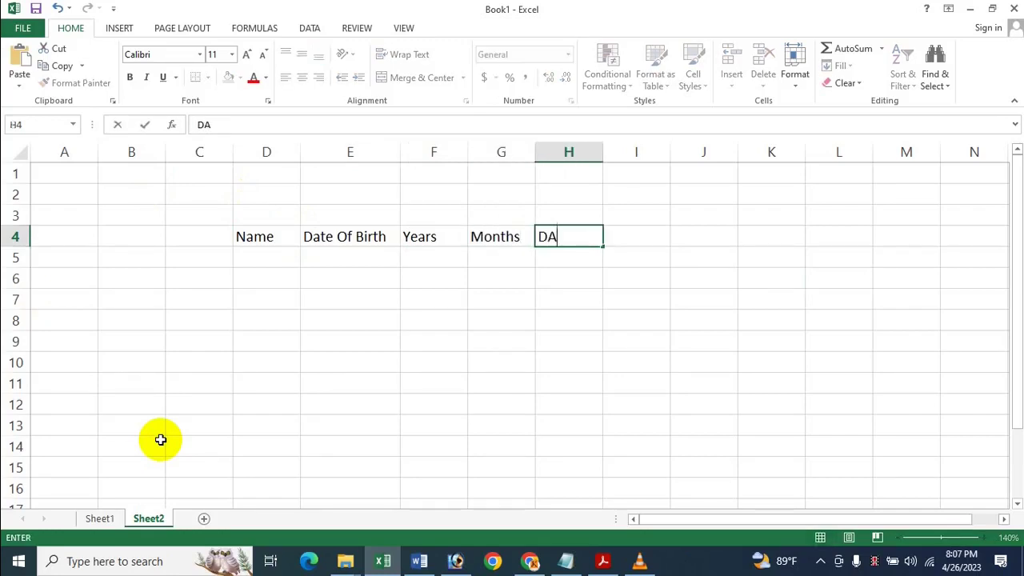
key(BackSpace)
text(AY)
key(BackSpace)
key(BackSpace)
text(ays)
key(Return)
Step: Make the header cells D4:H4 bold and center their text horizontally
key(Left)
key(Left)
key(Left)
key(Left)
key(Left)
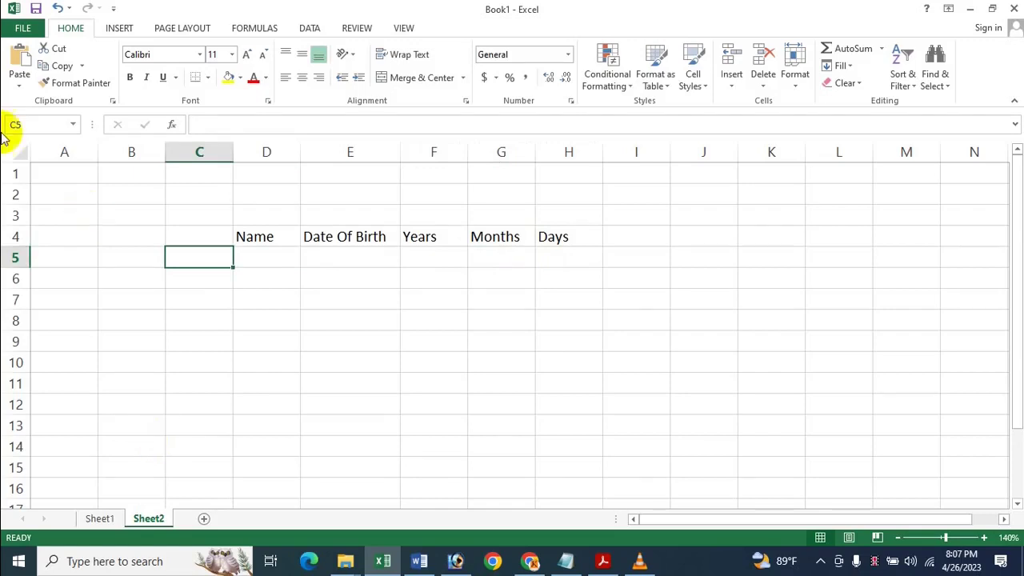
drag(268, 236, 581, 236)
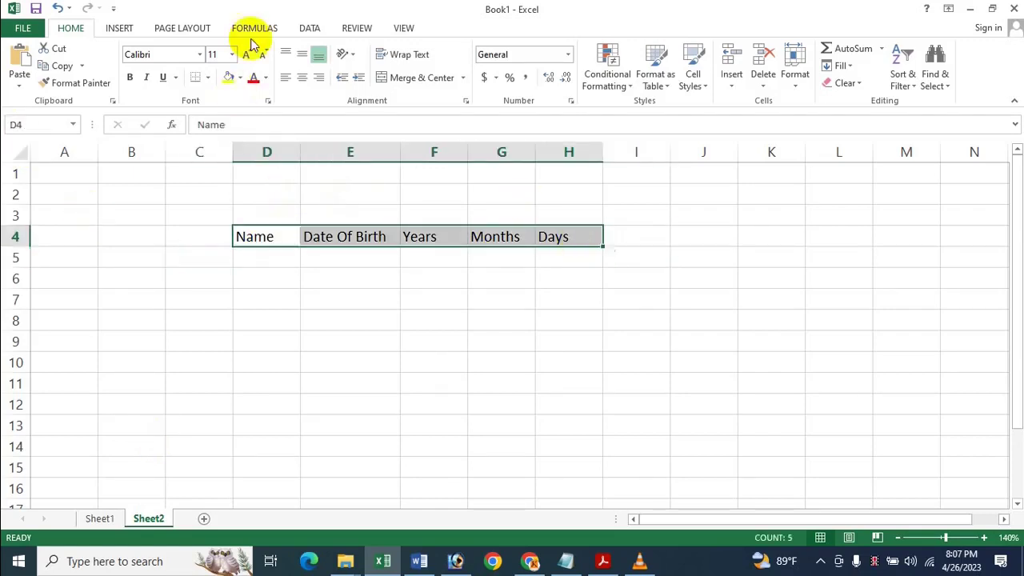
click(130, 77)
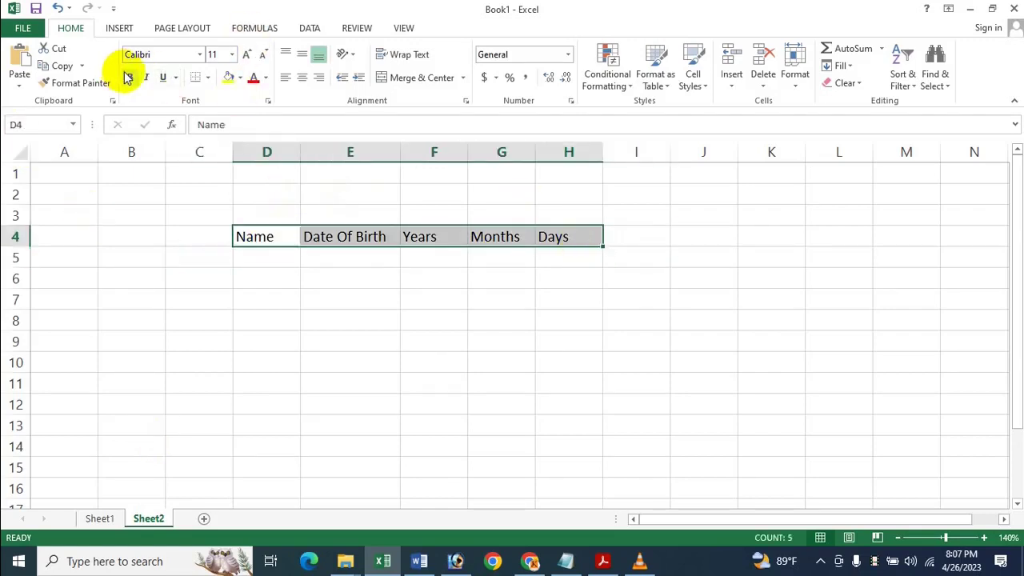
click(301, 77)
click(280, 320)
Step: Enter the first person's name in D5 under the Name heading
click(257, 249)
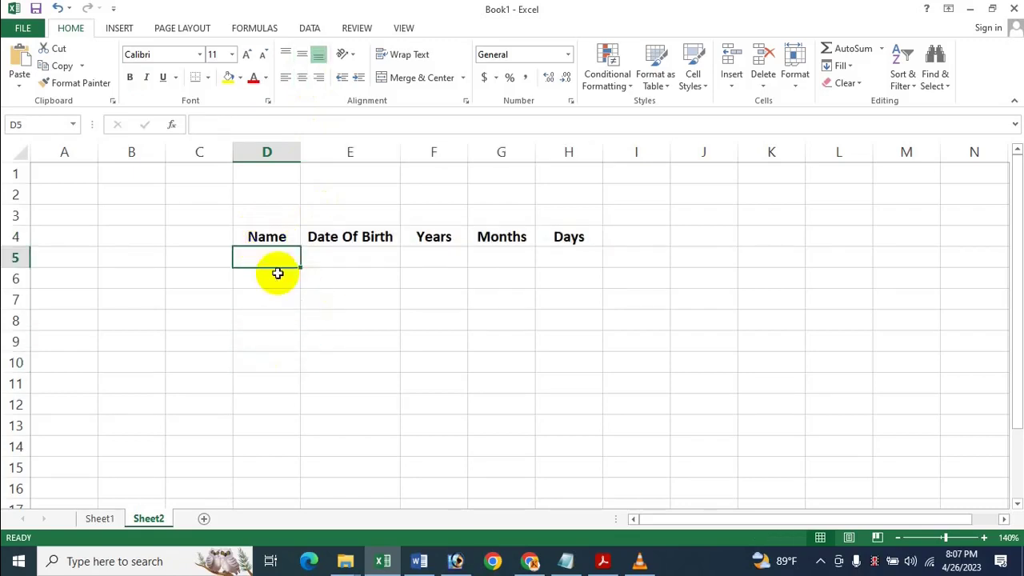
mouse_move(564, 561)
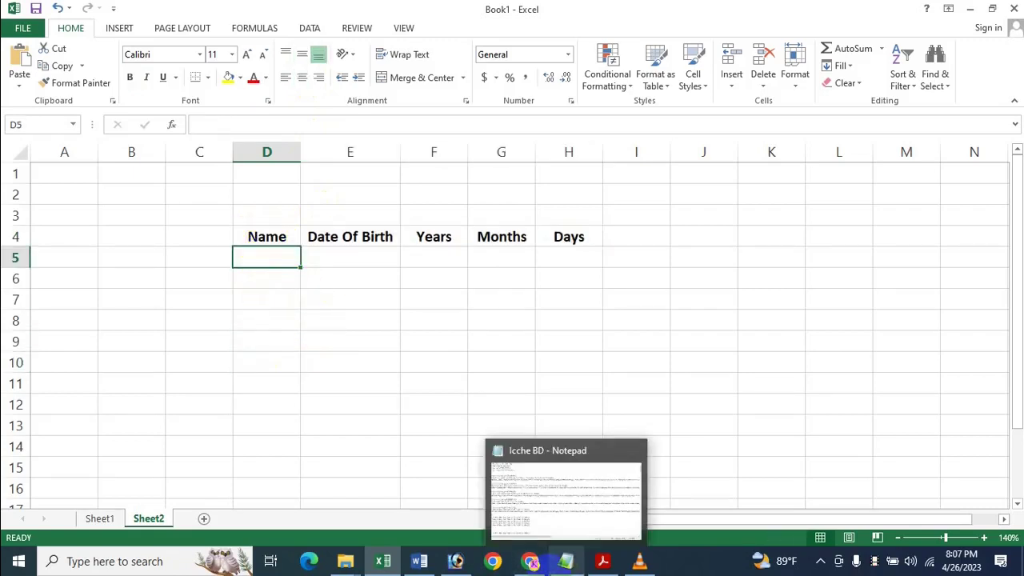
text(In)
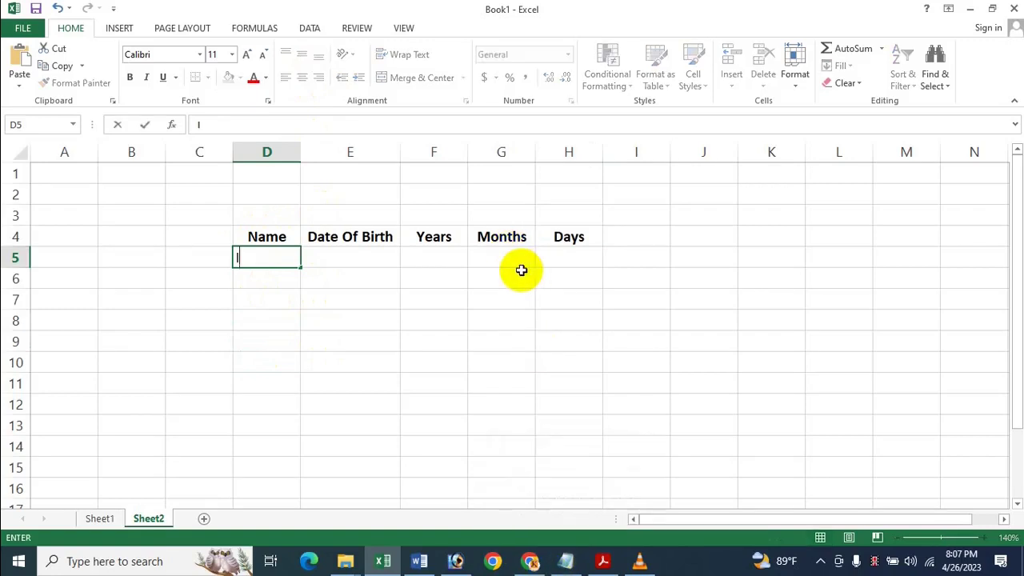
key(BackSpace)
key(BackSpace)
text(Icche)
key(Tab)
key(Down)
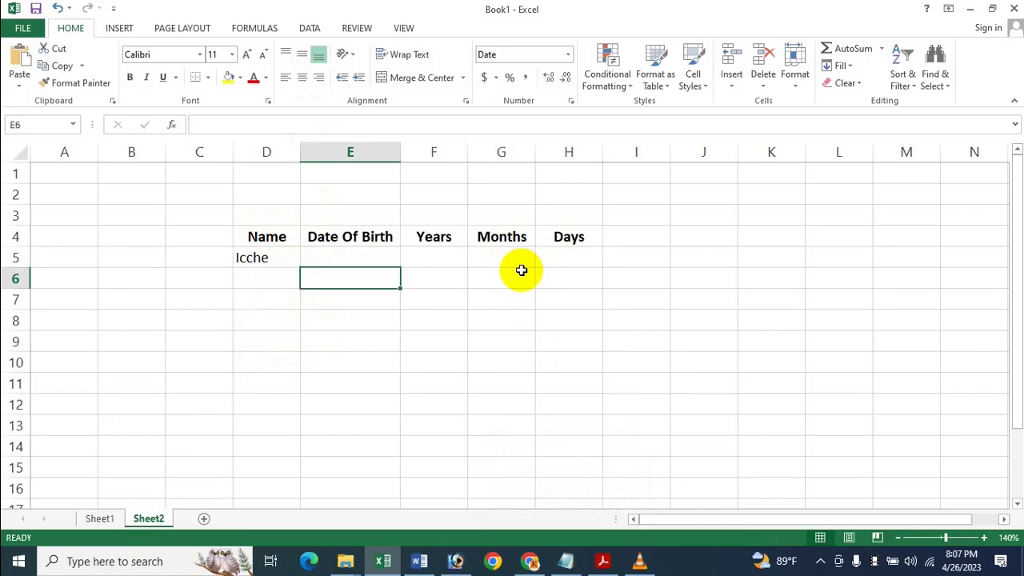
Step: Enter the second person's name in D6
key(Left)
text(I)
key(BackSpace)
text(T)
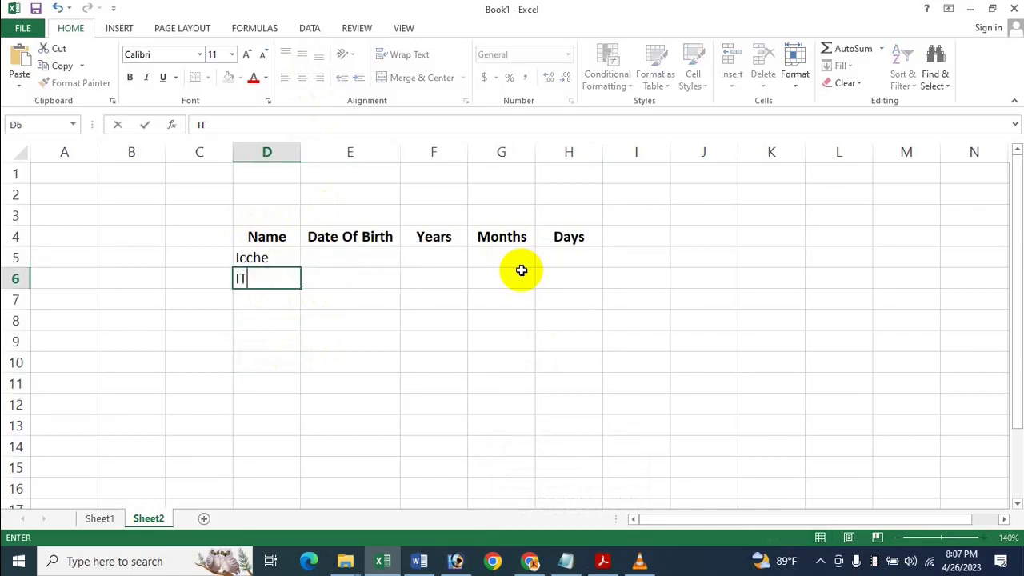
text(ay)
key(BackSpace)
key(BackSpace)
key(BackSpace)
key(BackSpace)
text(Tasnia)
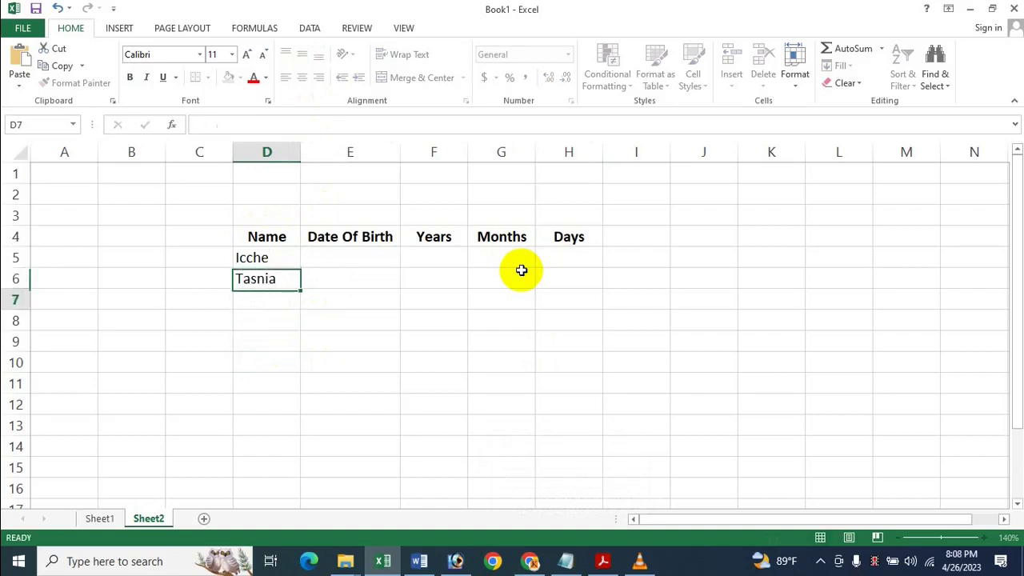
key(Return)
Step: Enter the third person's name in D7
text(Ta)
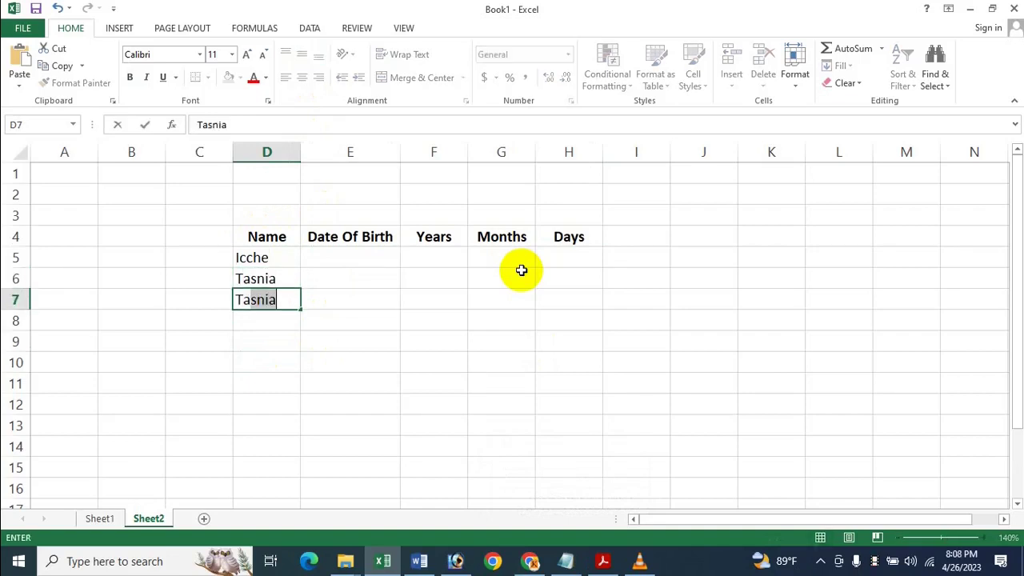
text(nia)
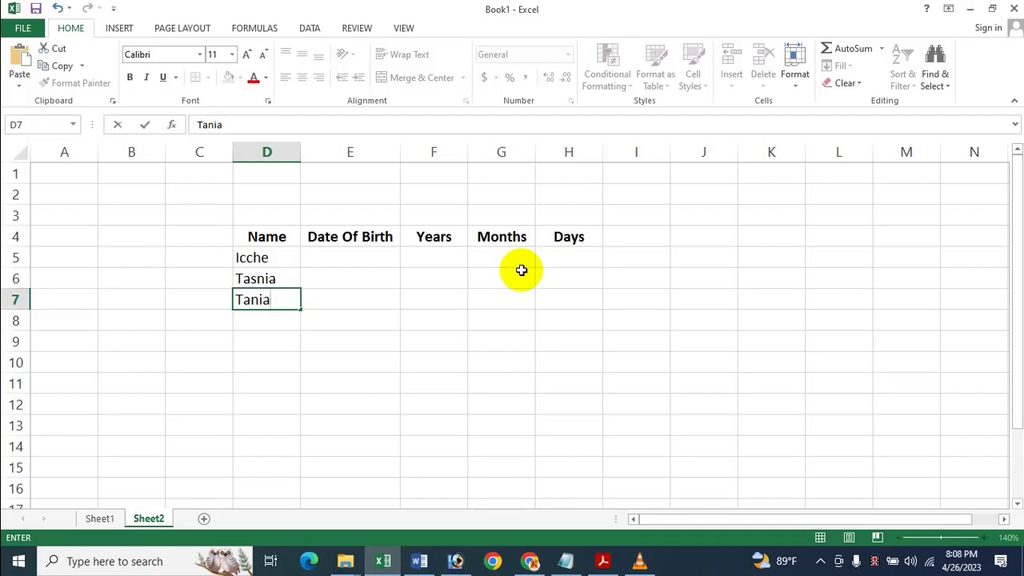
key(Right)
key(Down)
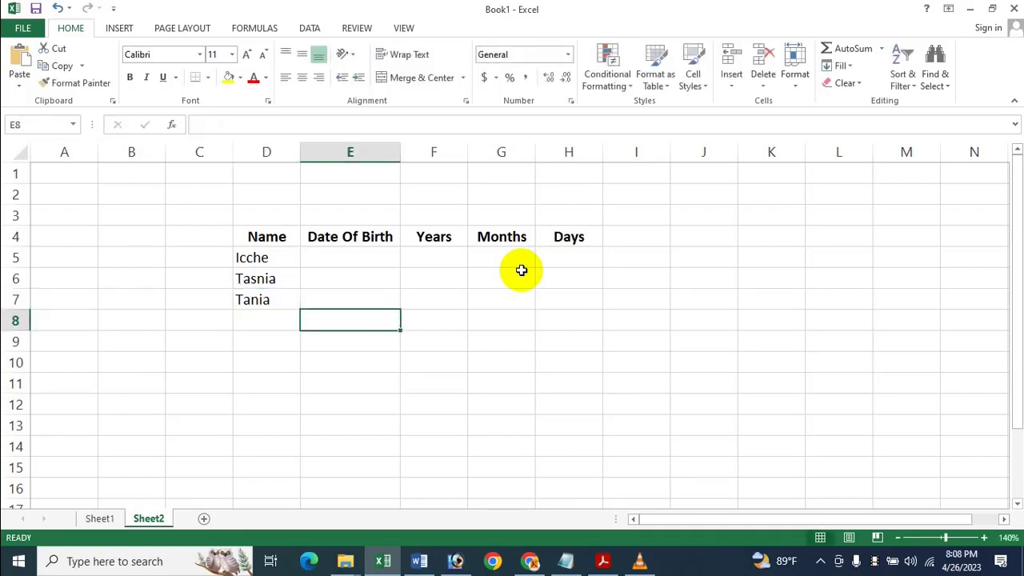
Step: Enter the first person's date of birth in E5
key(Up)
key(Up)
key(Up)
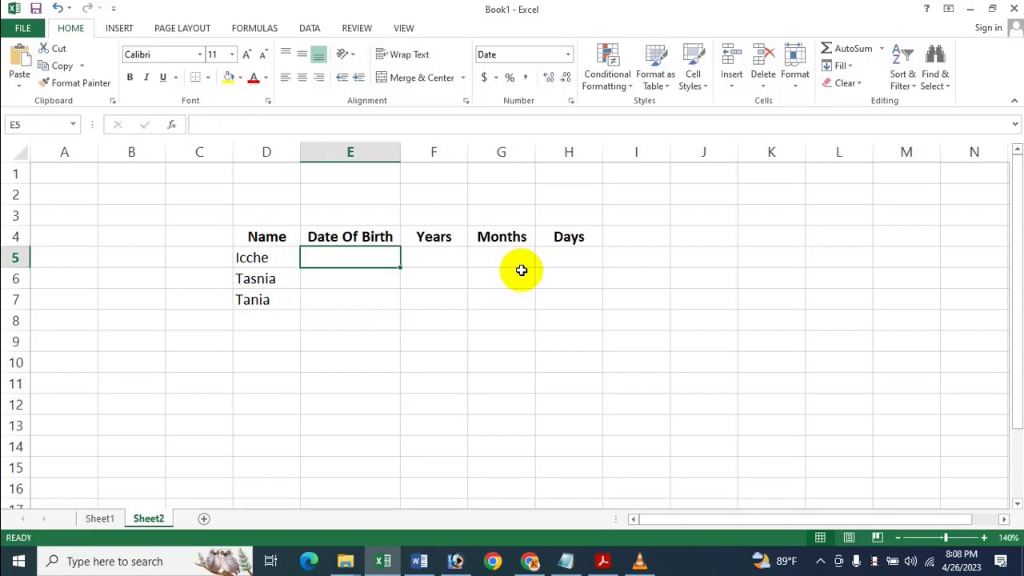
text(1/2/)
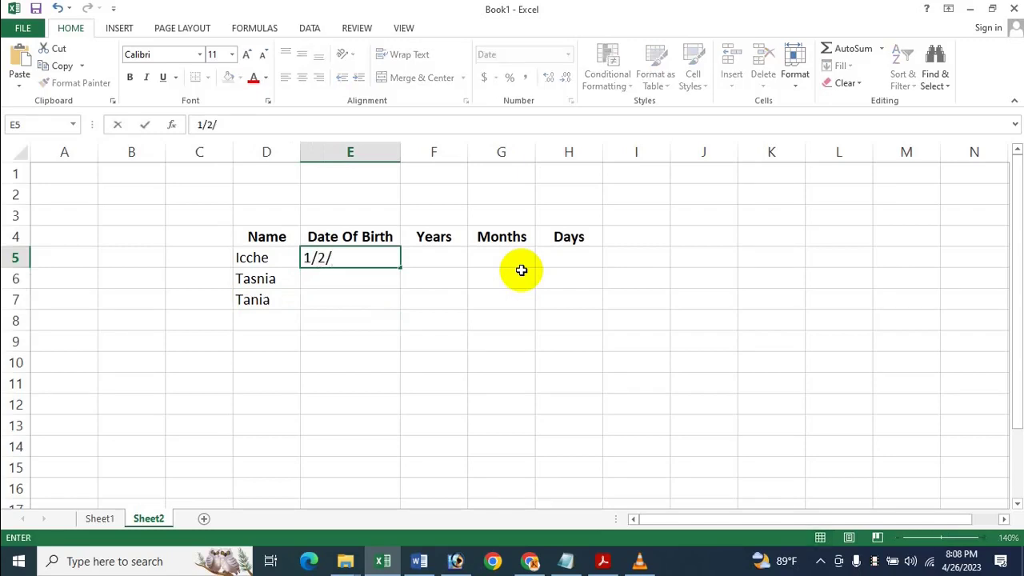
text(1985)
key(Return)
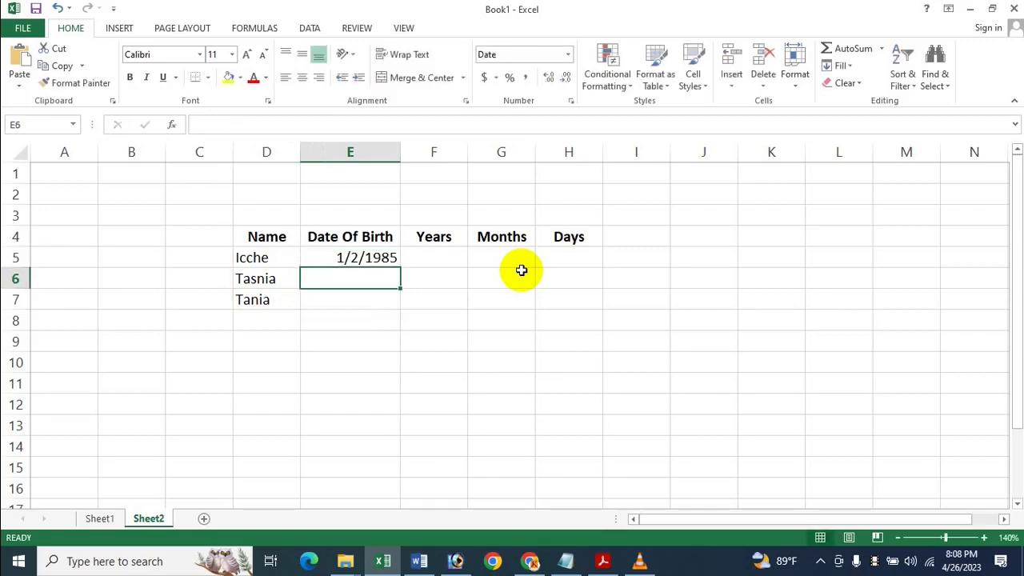
Step: Enter the dates of birth for the second and third people in E6 and E7
text(6/5/)
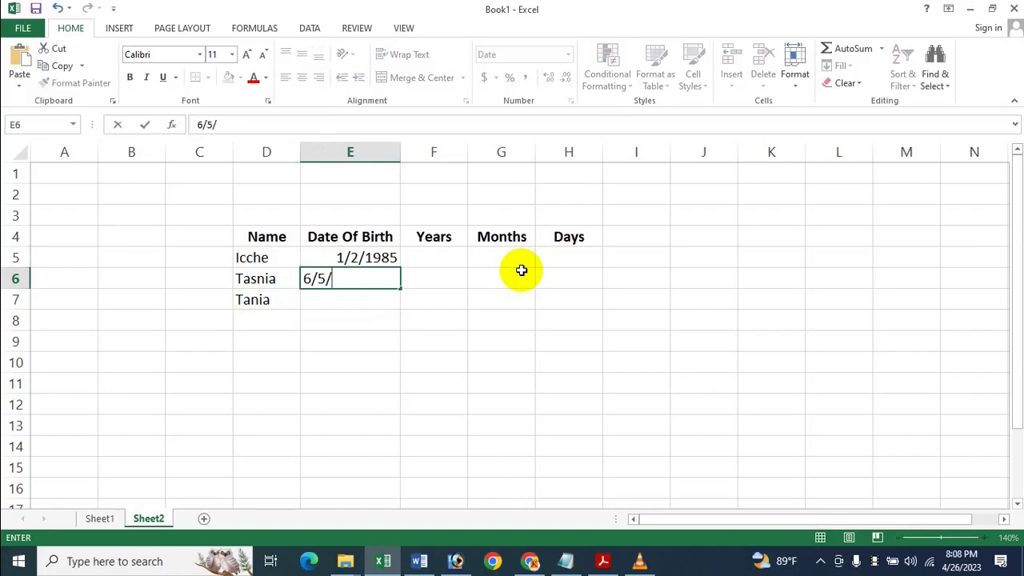
text(1980)
key(Return)
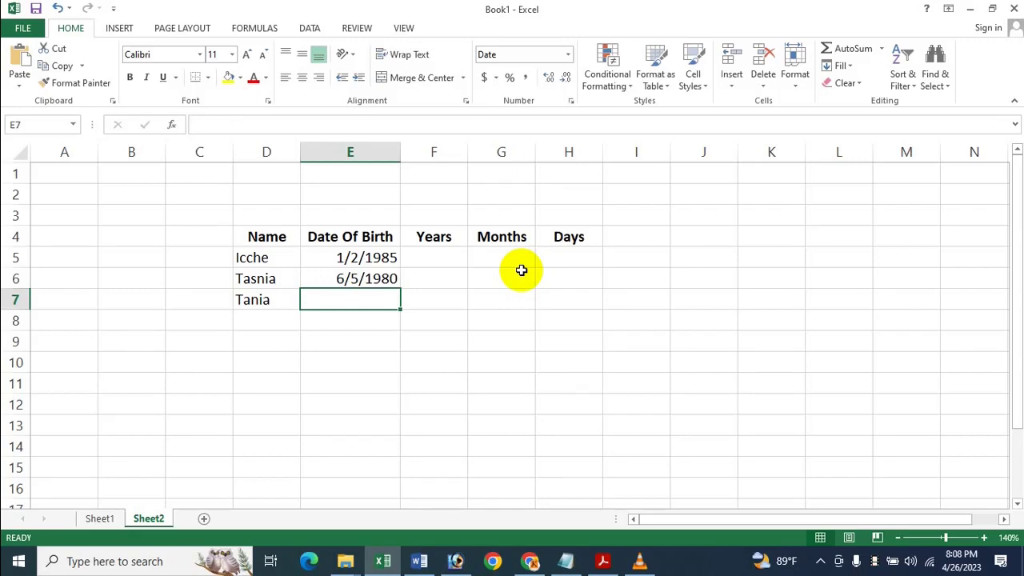
text(3/)
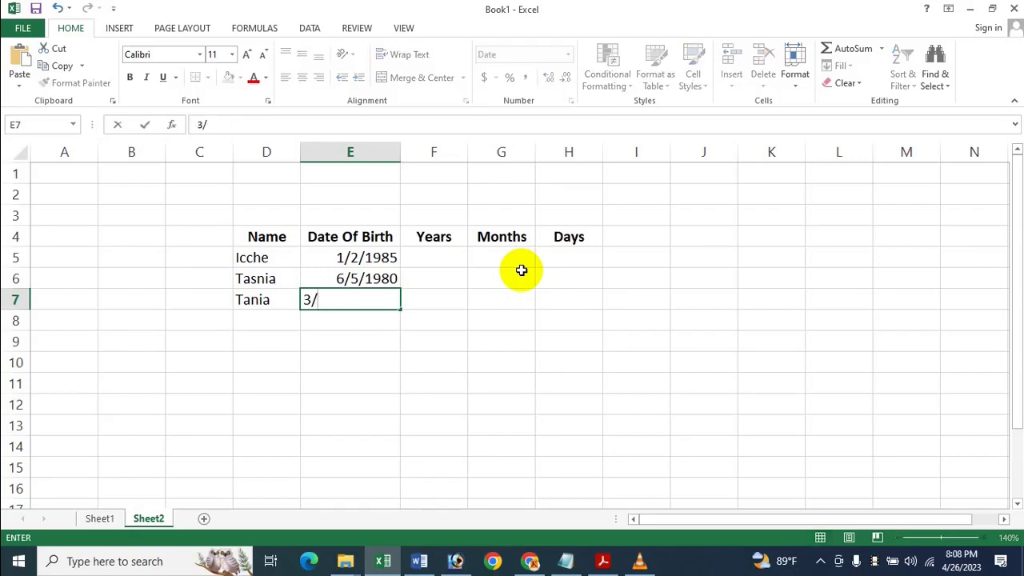
text(6/19)
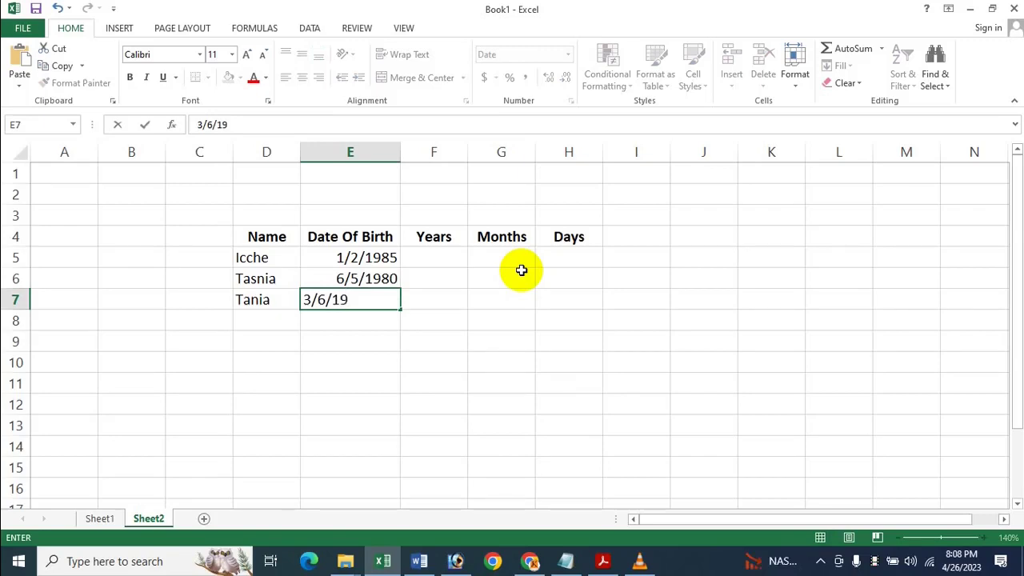
text(12)
key(Return)
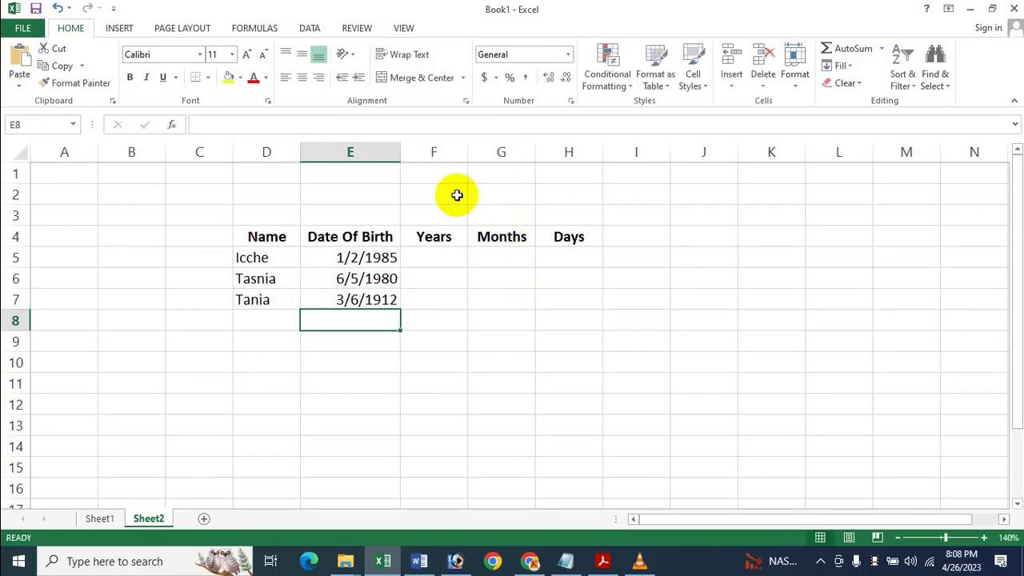
Step: Enter =DATEDIF(E5,TODAY(),"Y") in F5 to calculate the first person's age in complete years
click(436, 256)
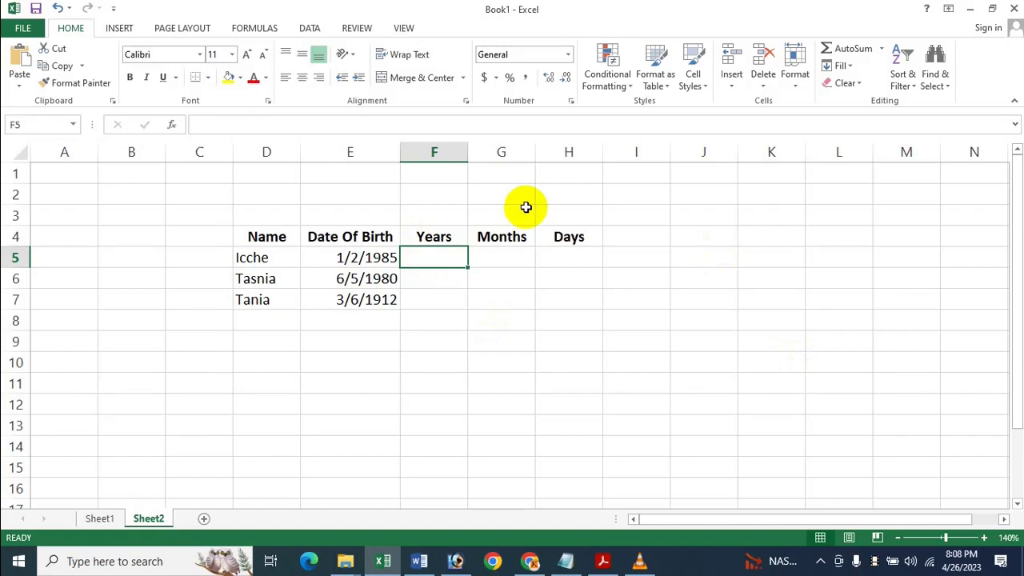
text(=)
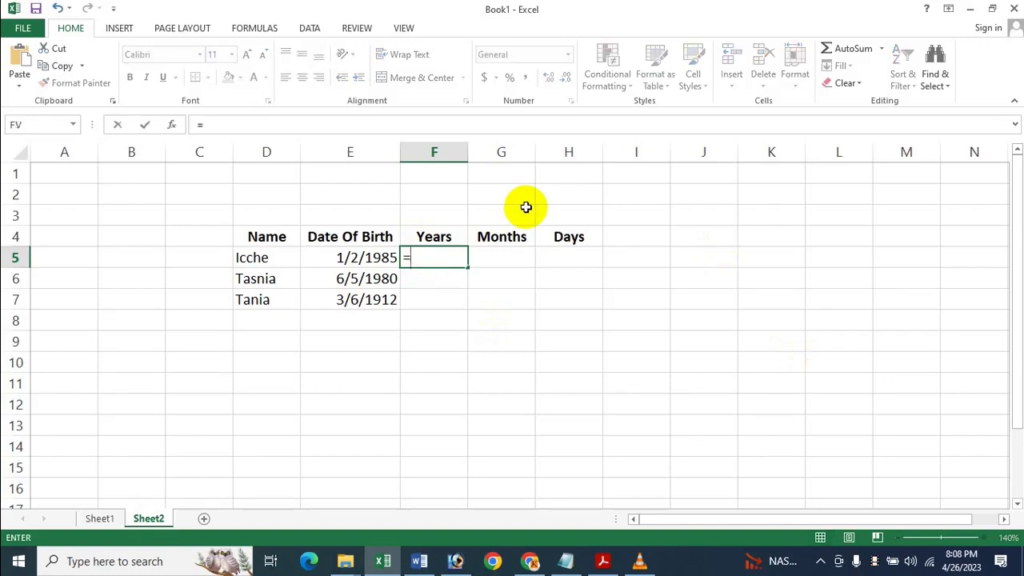
text(Y)
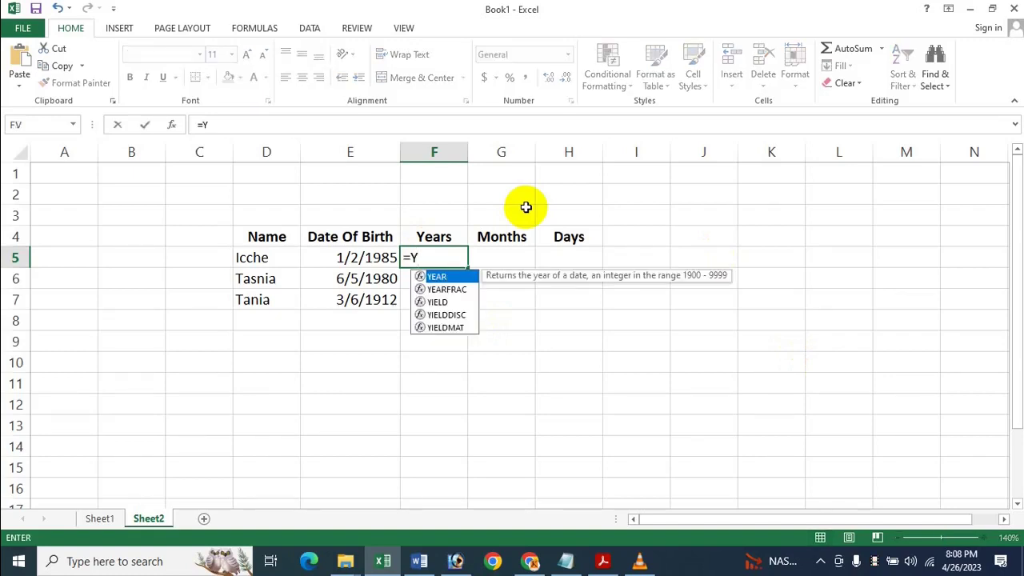
key(BackSpace)
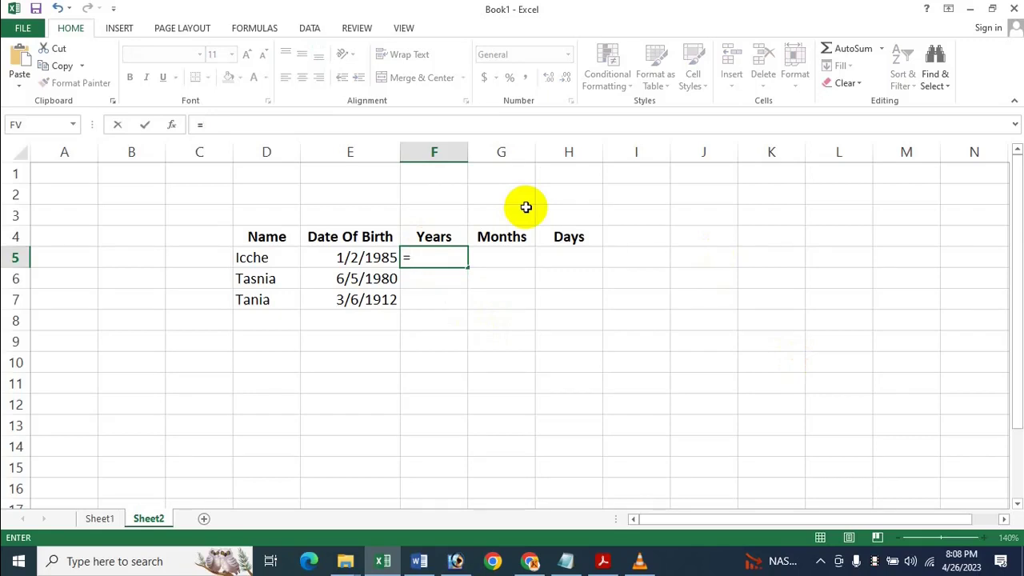
text(Date)
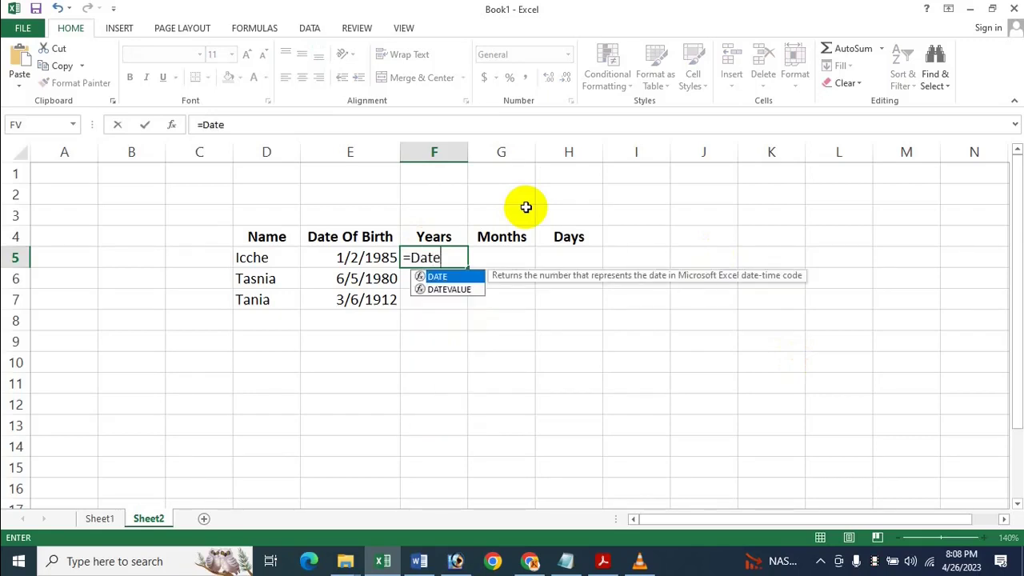
text(d)
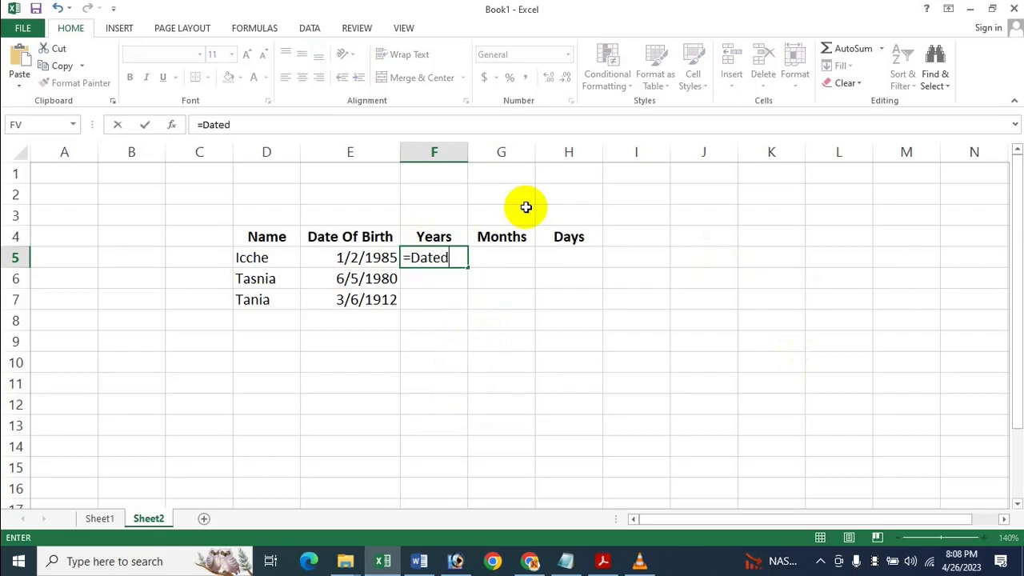
text(if)
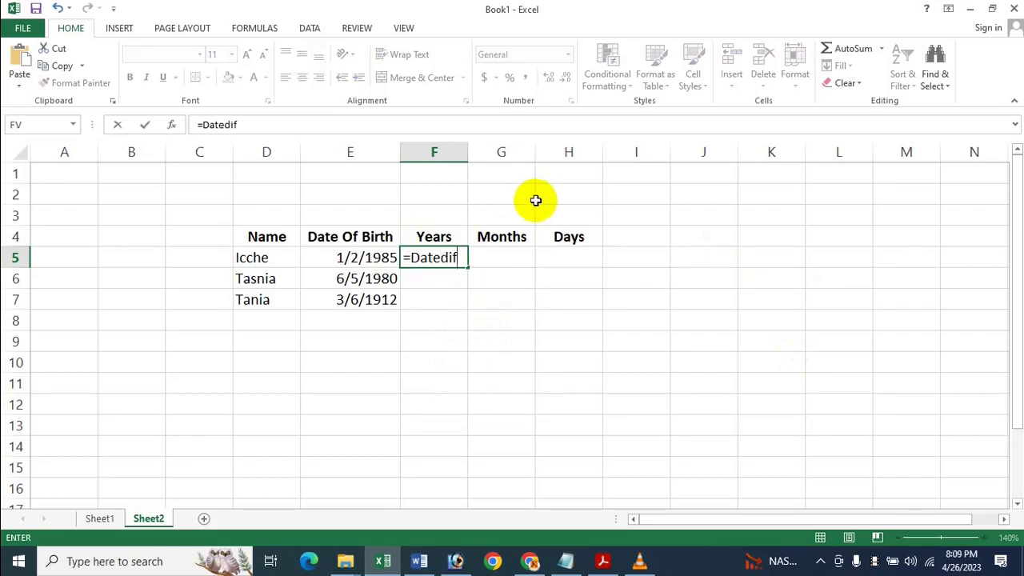
text(()
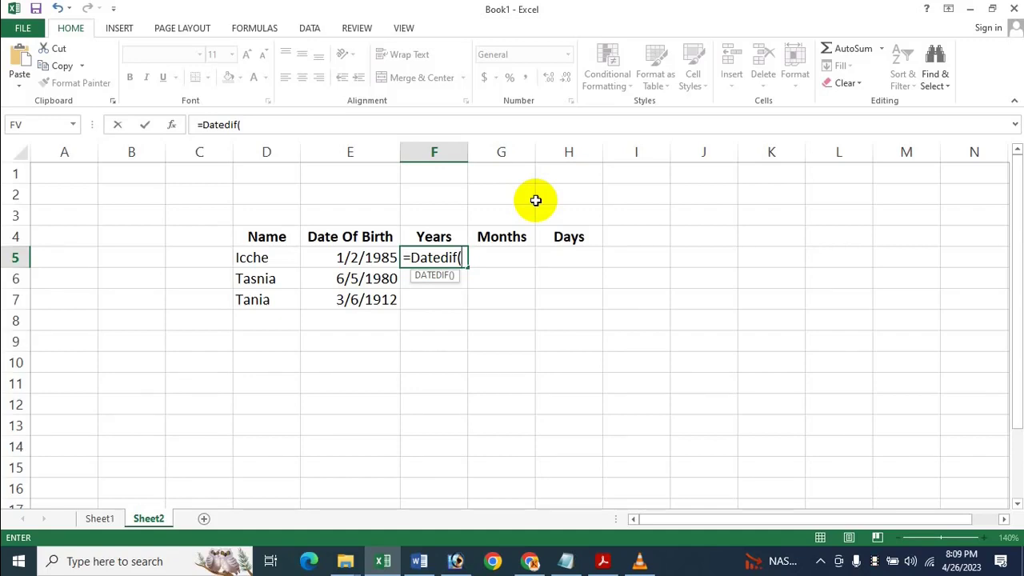
click(376, 257)
text(,)
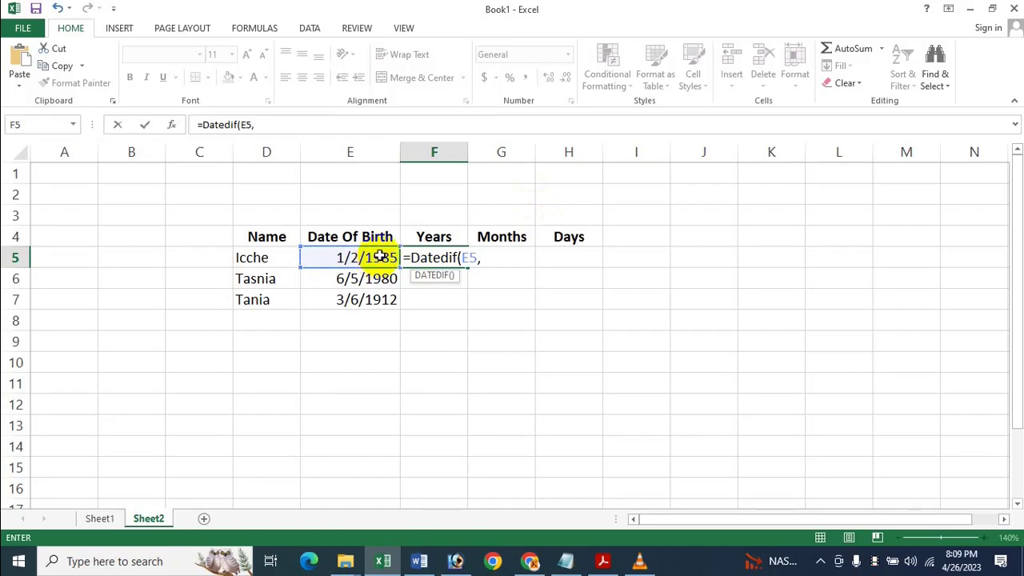
text(To)
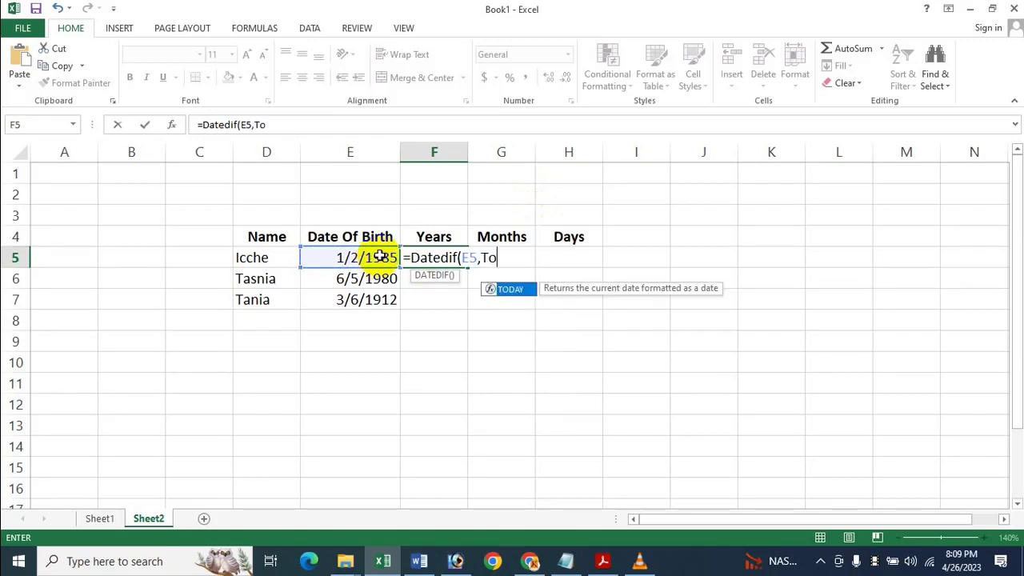
text(day)
key(Tab)
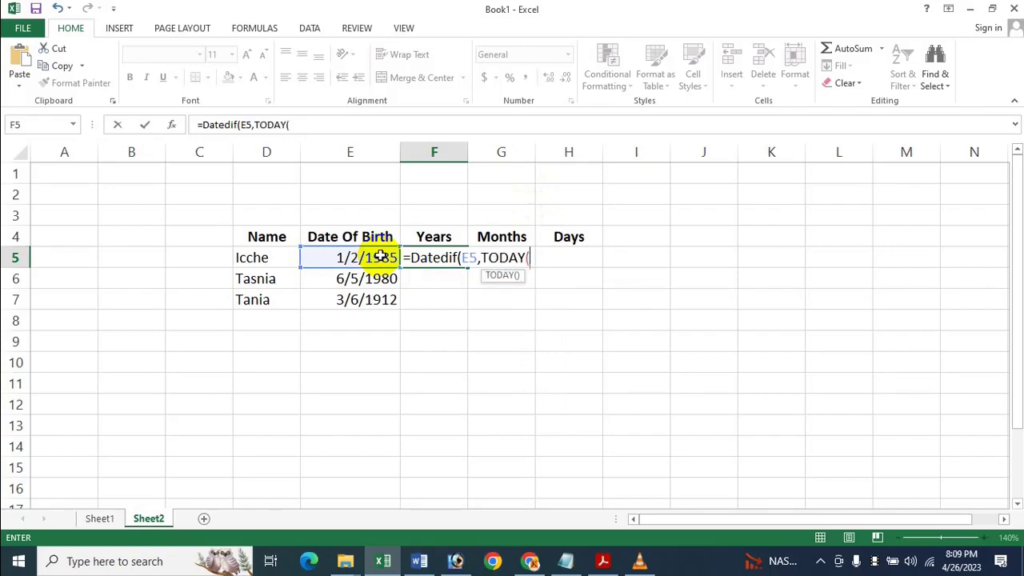
text())
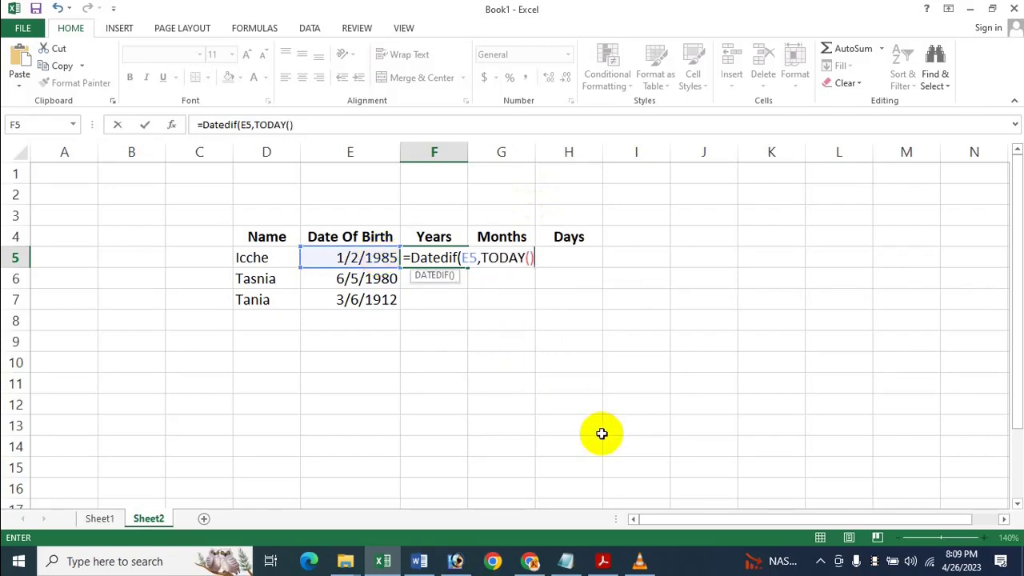
text(,)
text("Y"))
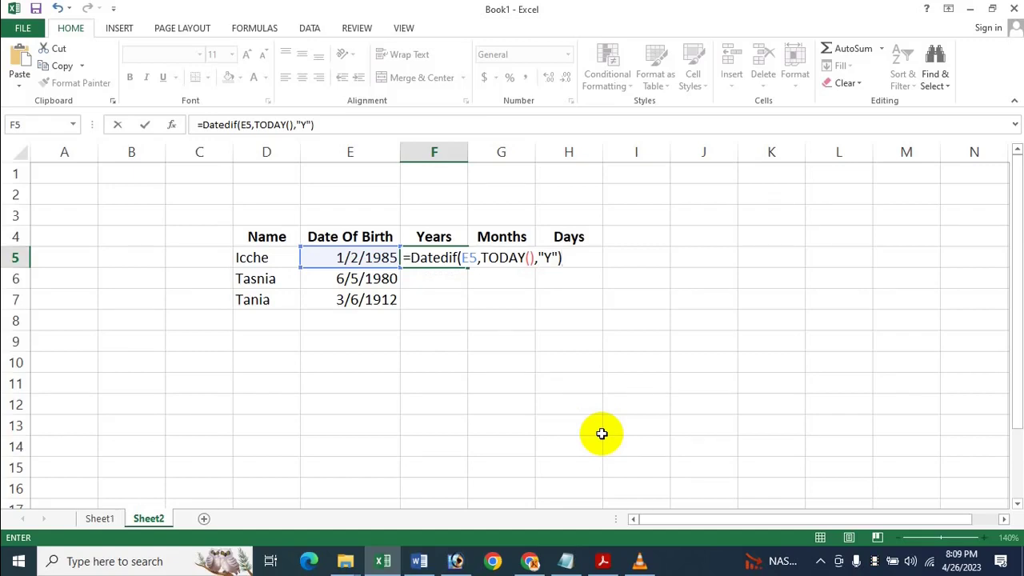
key(Return)
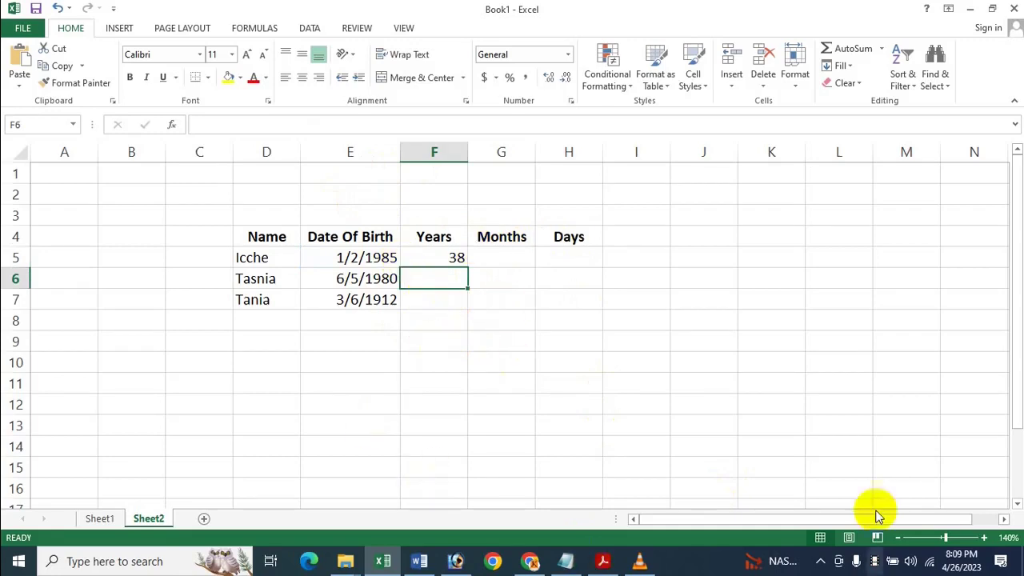
Step: Enter =DATEDIF(E5,TODAY(),"M") in G5 to calculate the first person's age in months
click(501, 258)
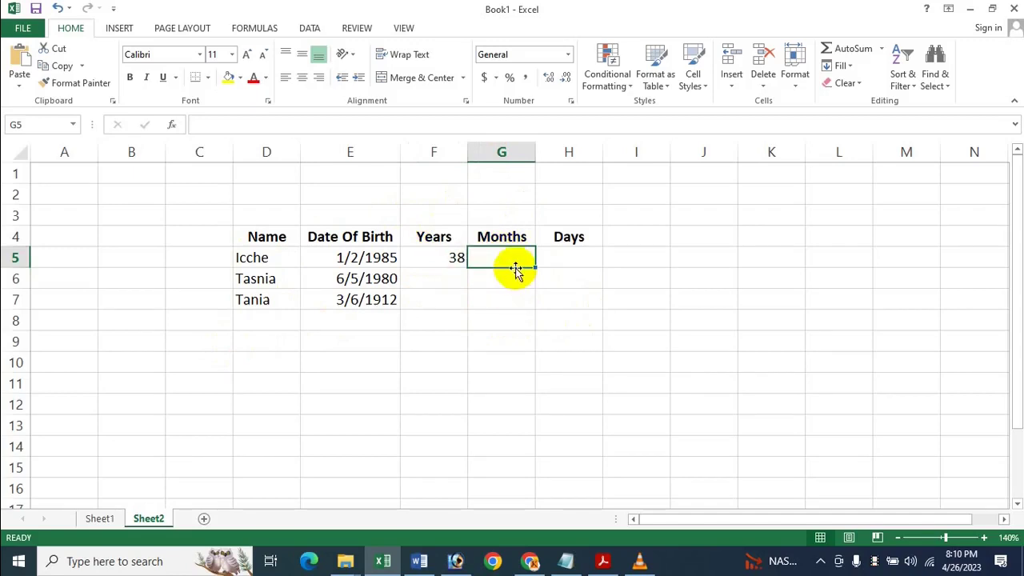
text(=)
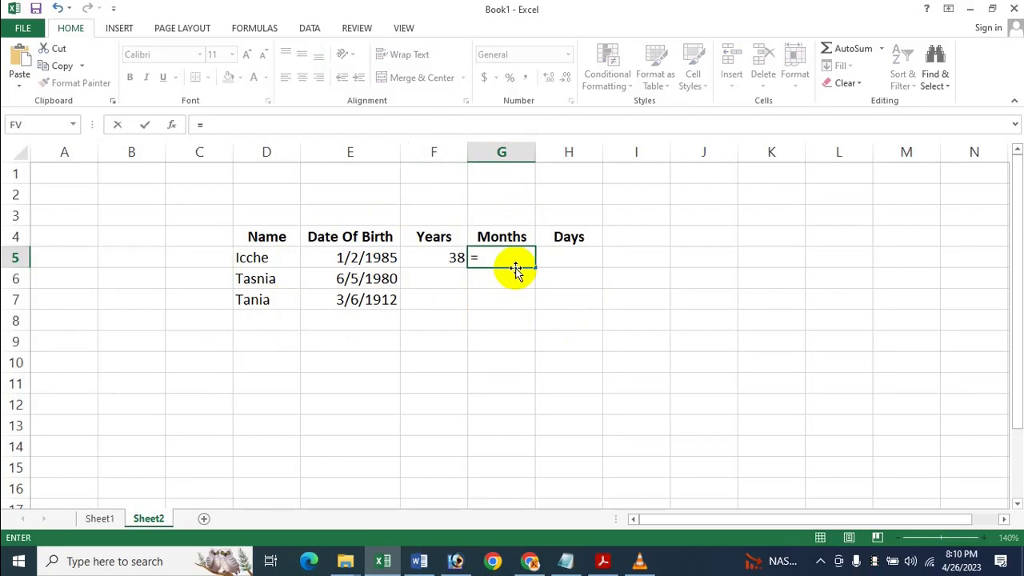
text(Date)
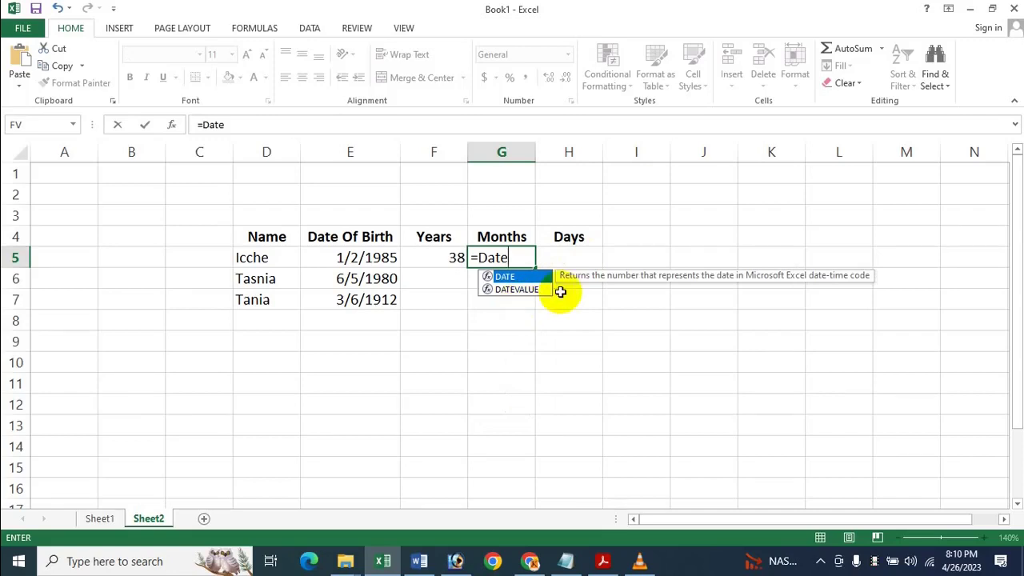
text(dif()
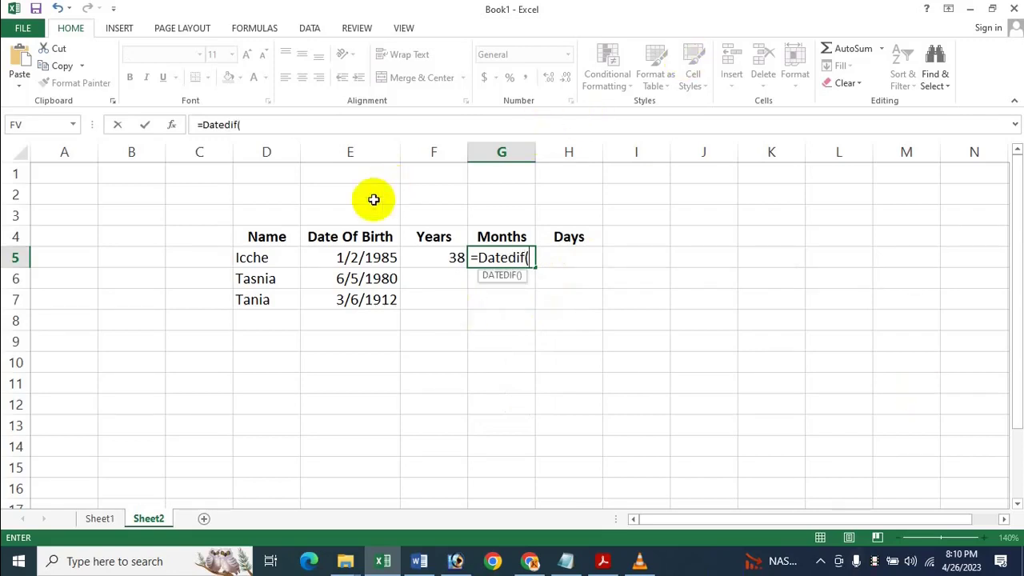
click(368, 256)
text(,To)
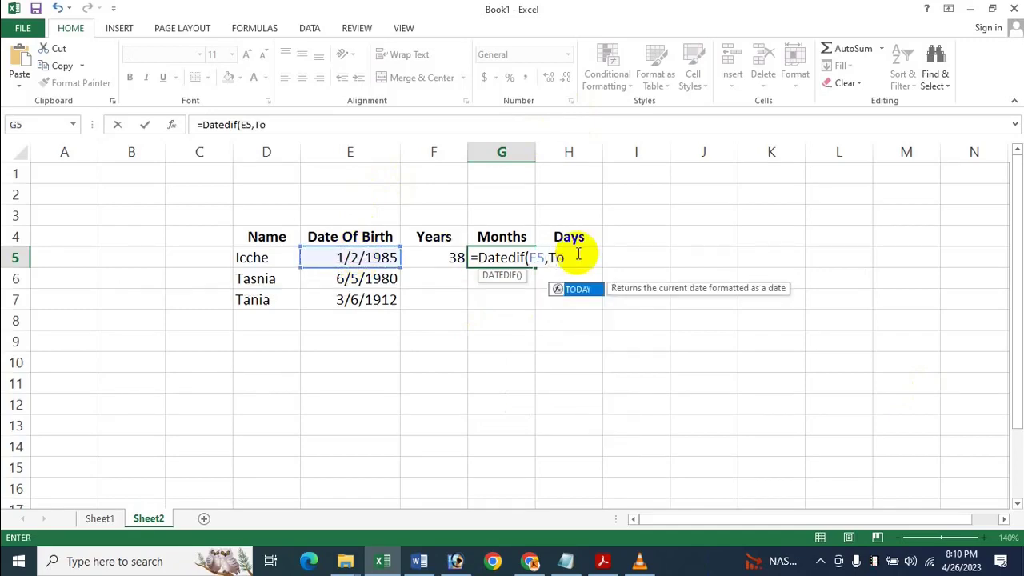
text(day)
key(Tab)
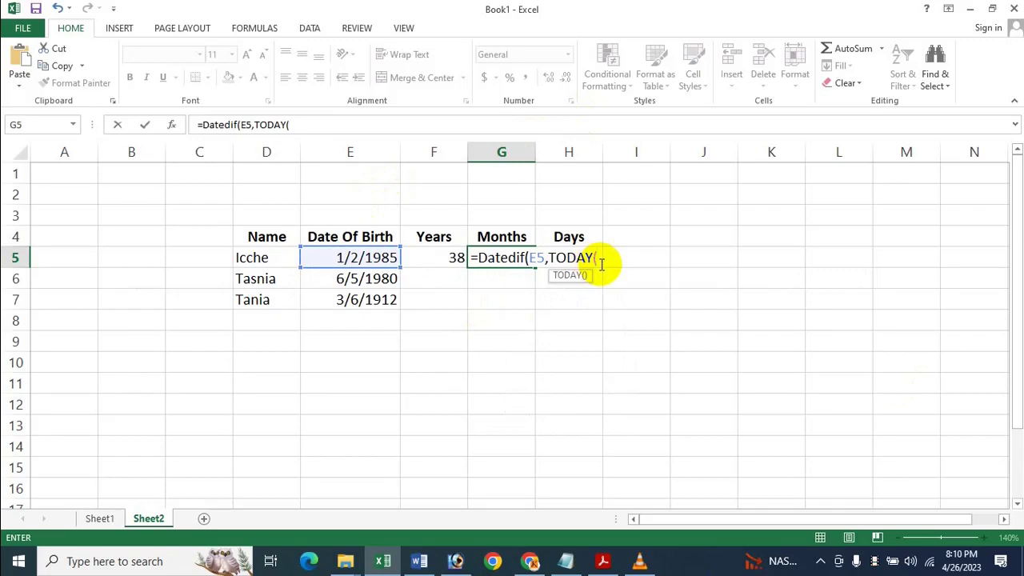
text(),)
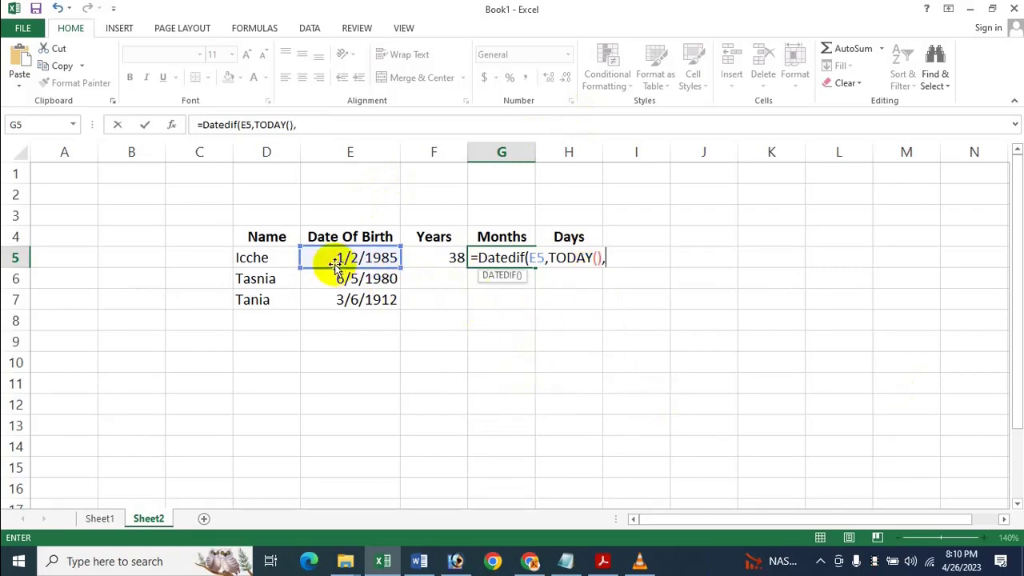
text(")
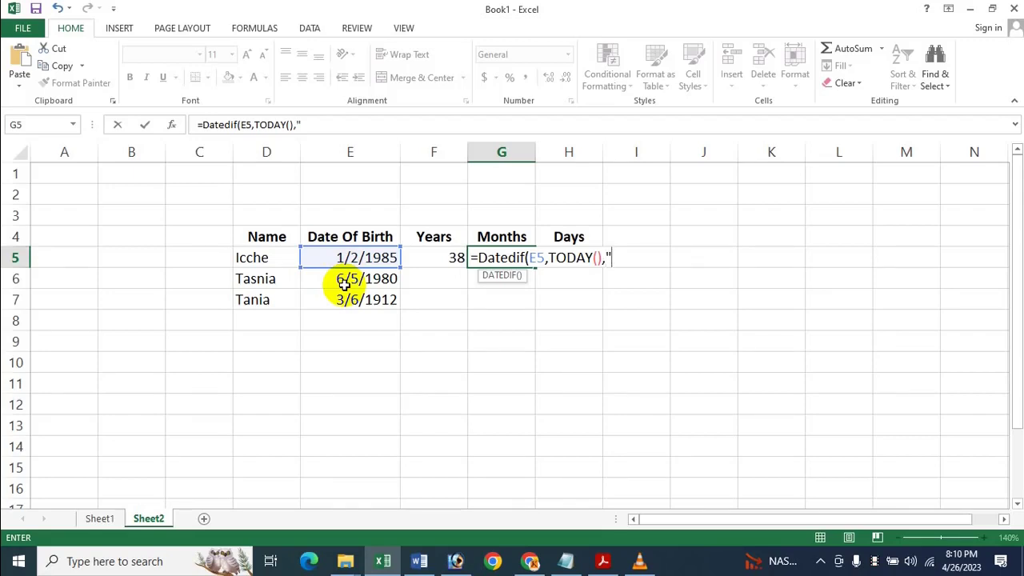
text(M"))
key(Return)
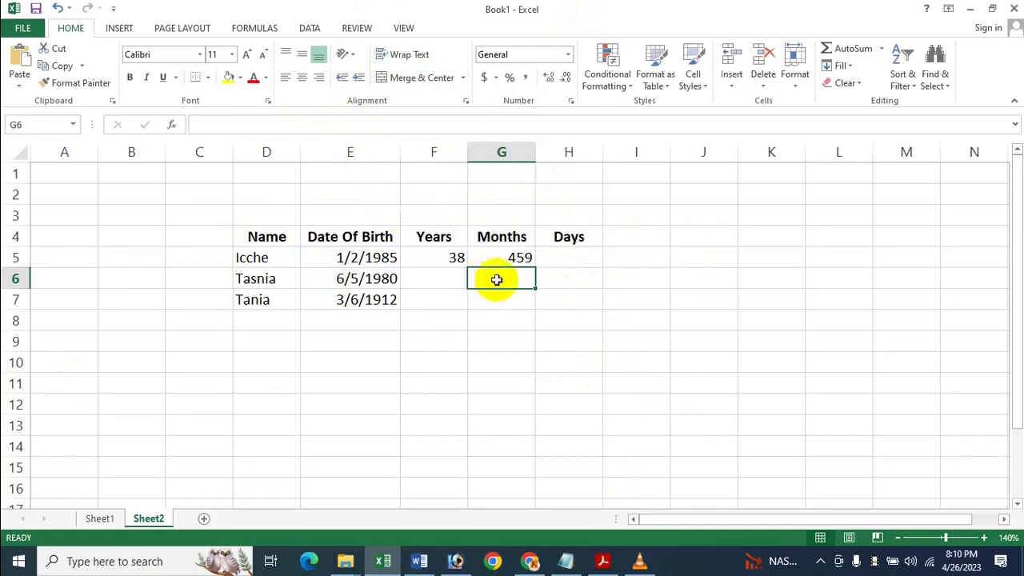
Step: Change the unit argument of the DATEDIF formula in G5 to count only the months beyond complete years
click(513, 253)
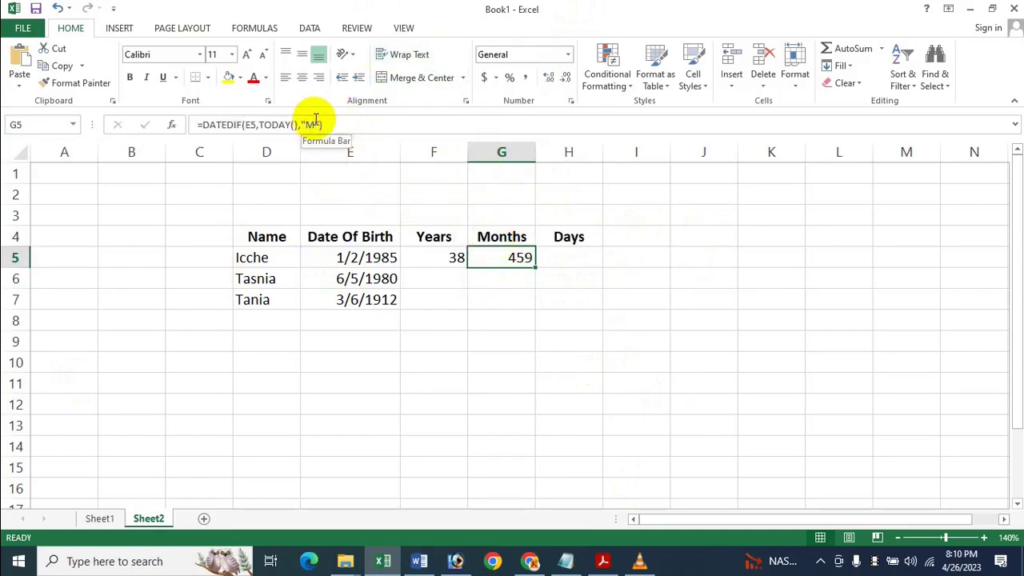
click(305, 121)
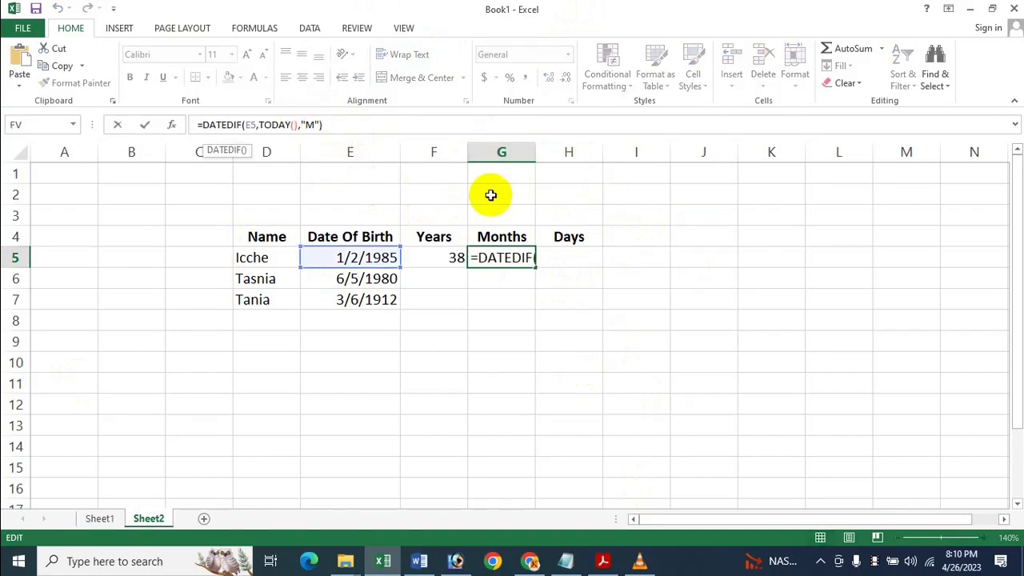
key(Right)
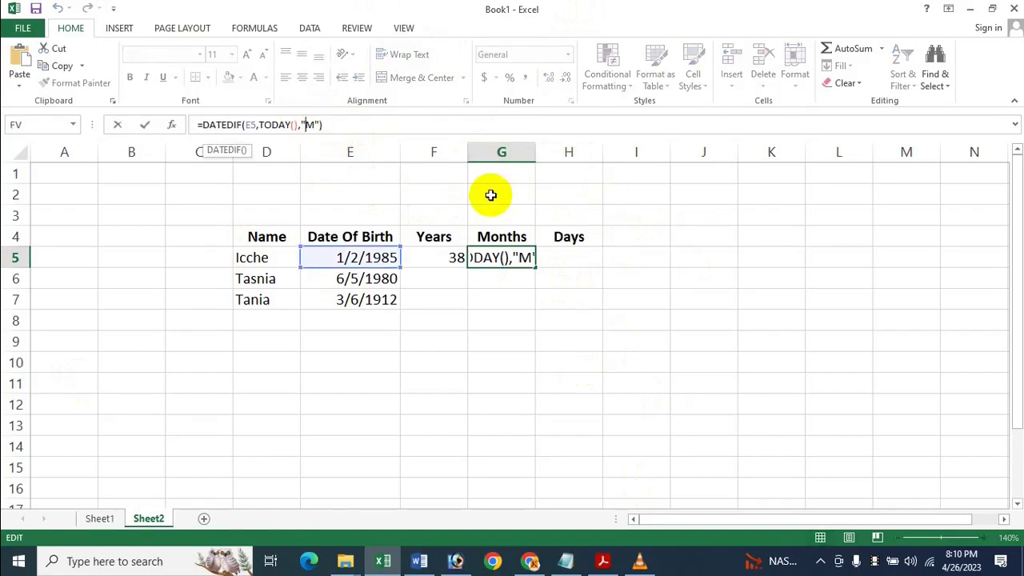
key(Return)
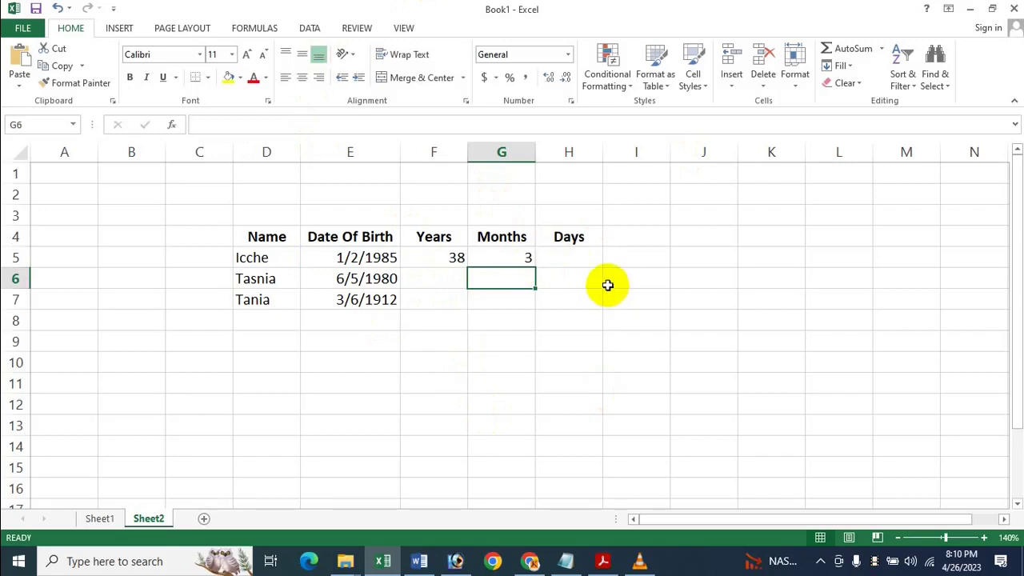
Step: Enter =DATEDIF(E5,TODAY(),"D") in H5 to calculate the first person's age in days
click(569, 253)
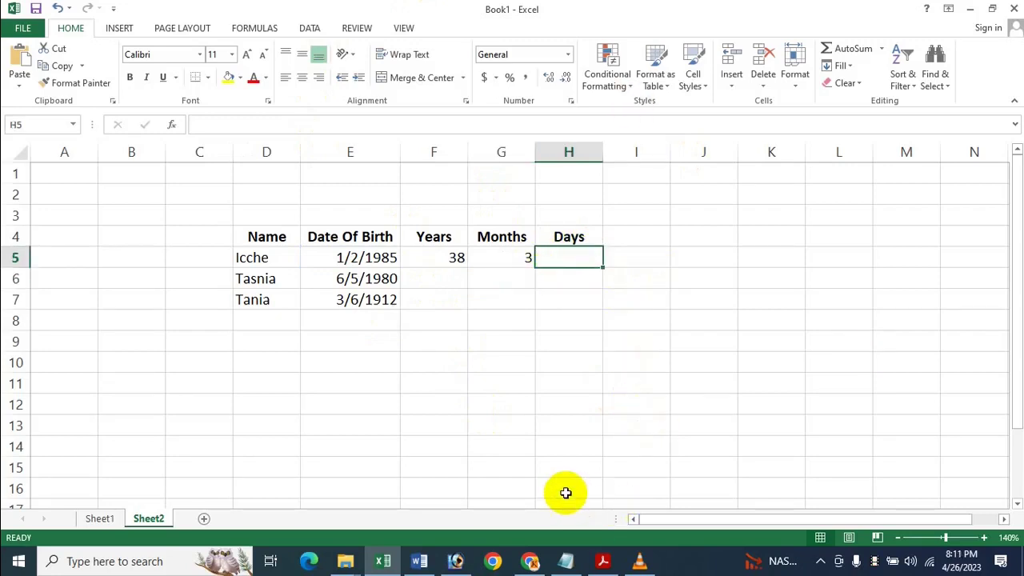
text(=)
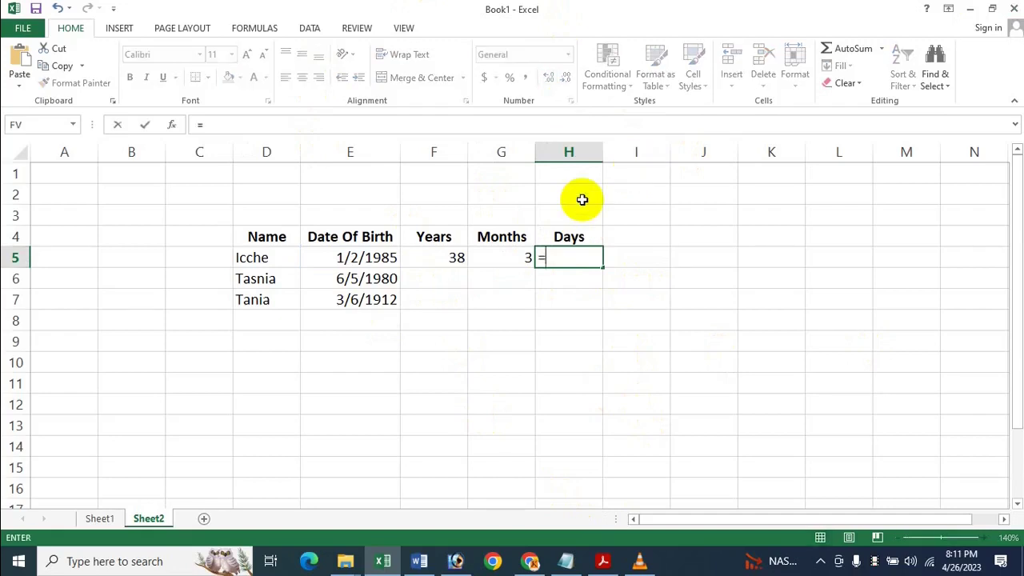
text(Date)
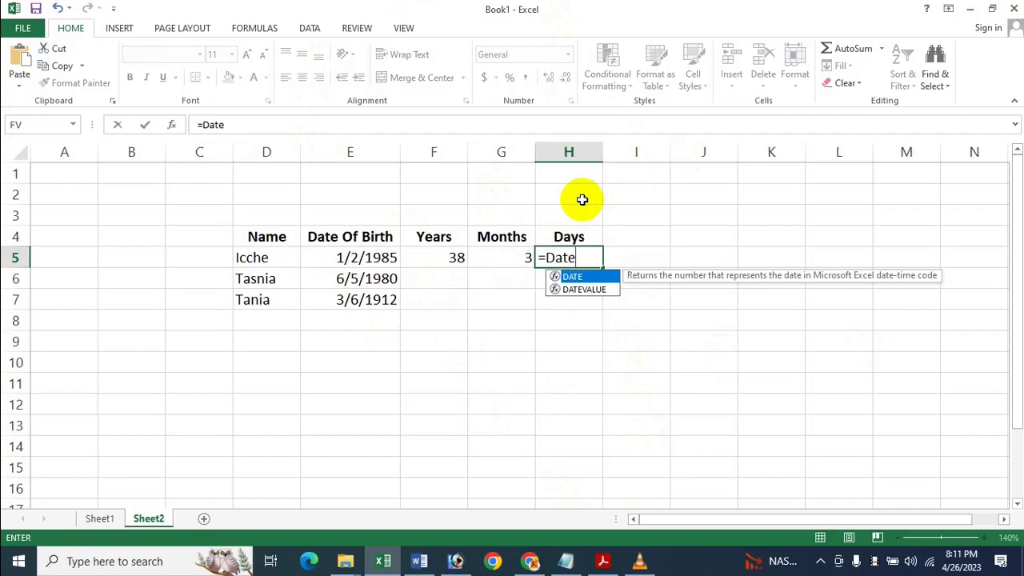
text(dif()
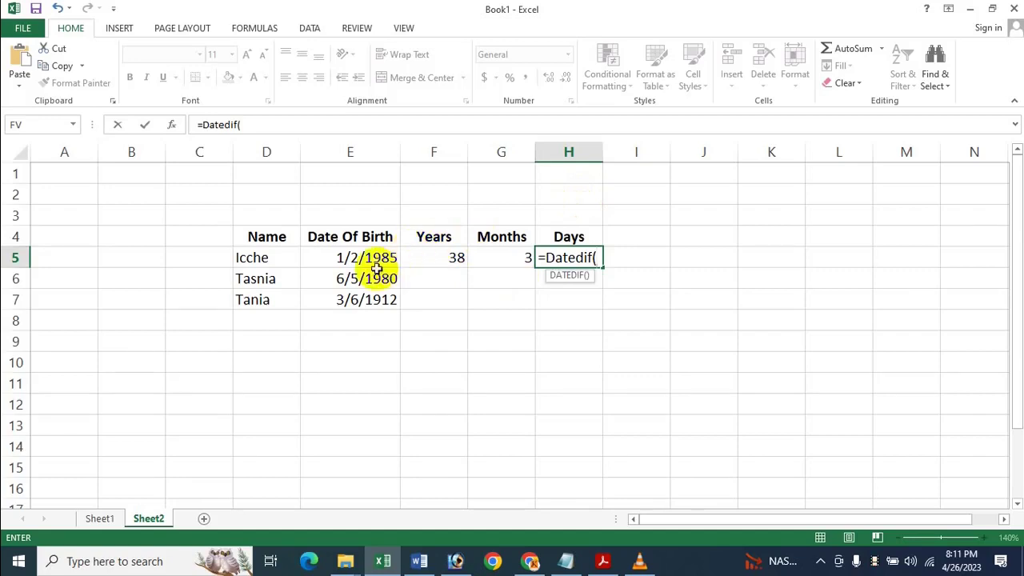
click(353, 265)
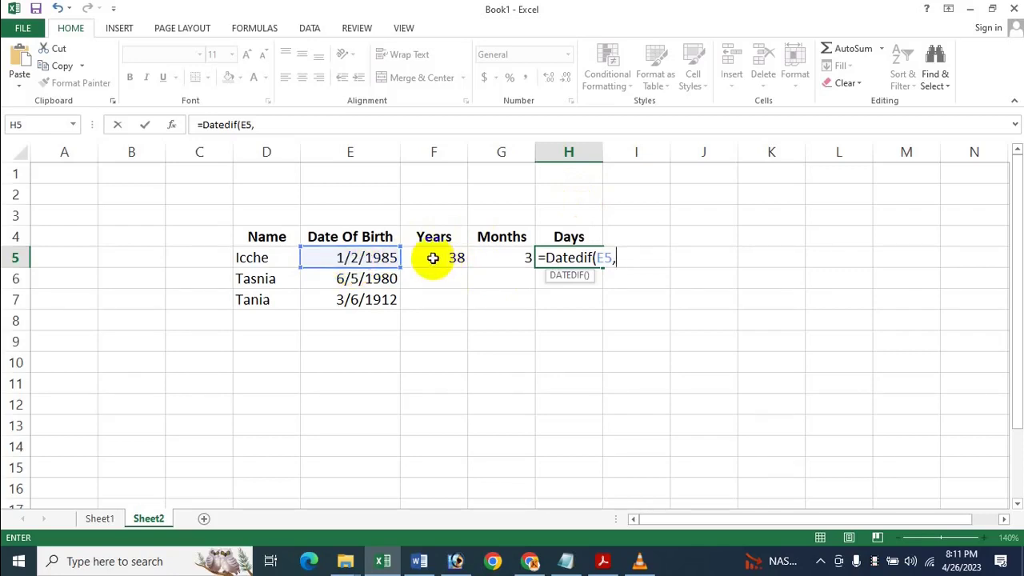
text(To)
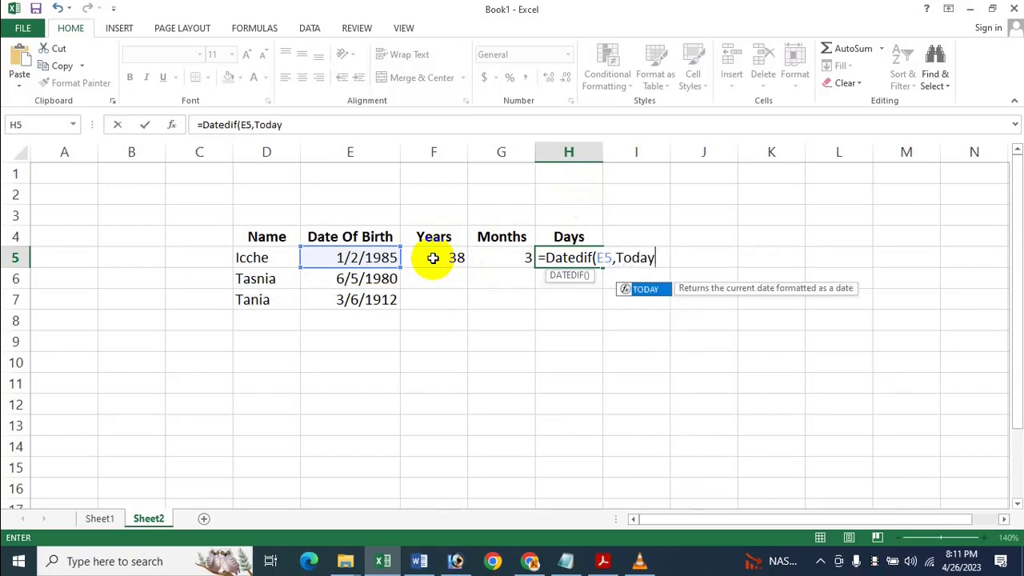
text(day)
key(Tab)
text())
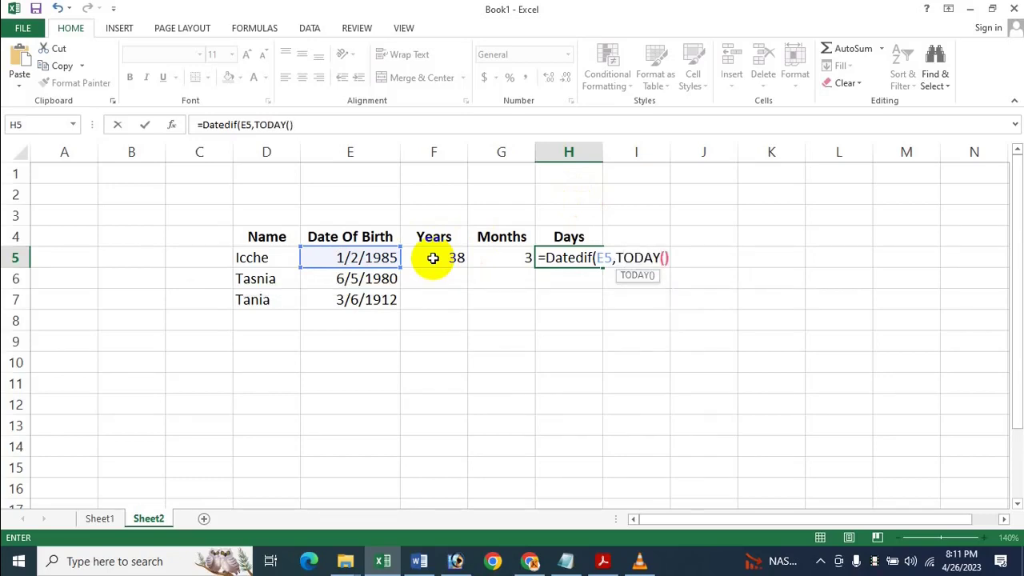
text(,"D"))
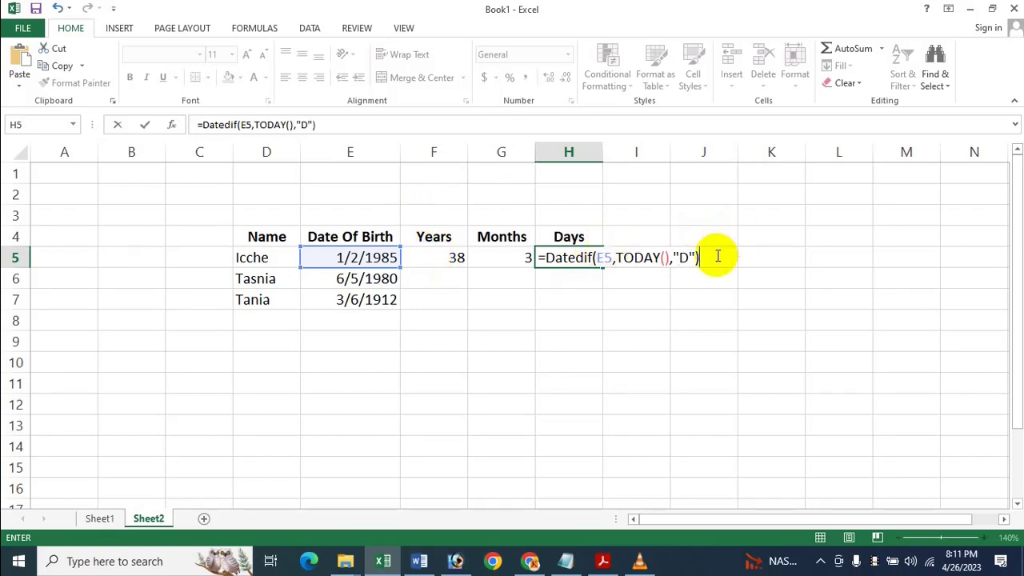
key(Return)
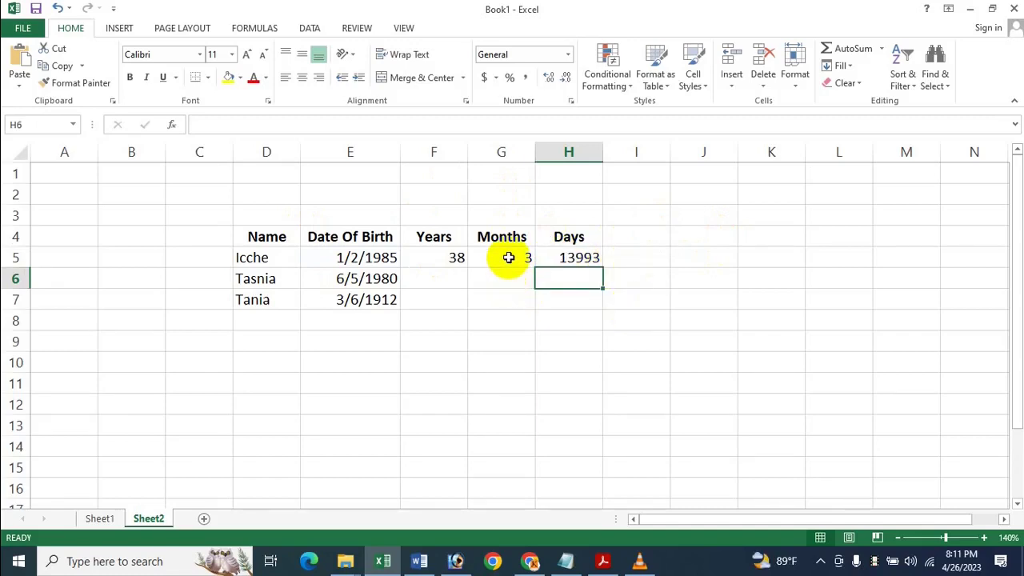
Step: Change the unit argument of the DATEDIF formula in H5 to "MD" to count only the days beyond complete months
click(581, 257)
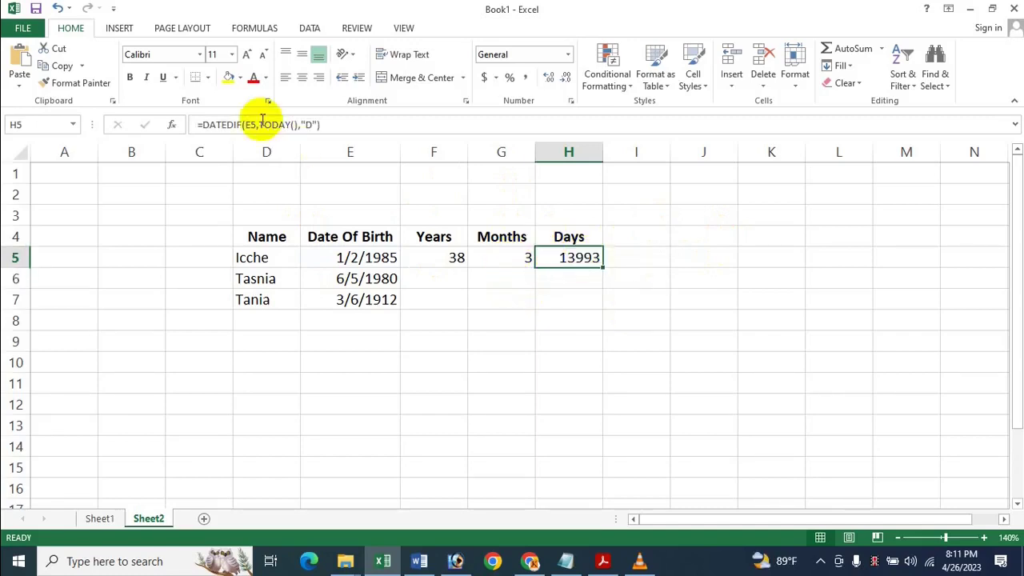
click(307, 126)
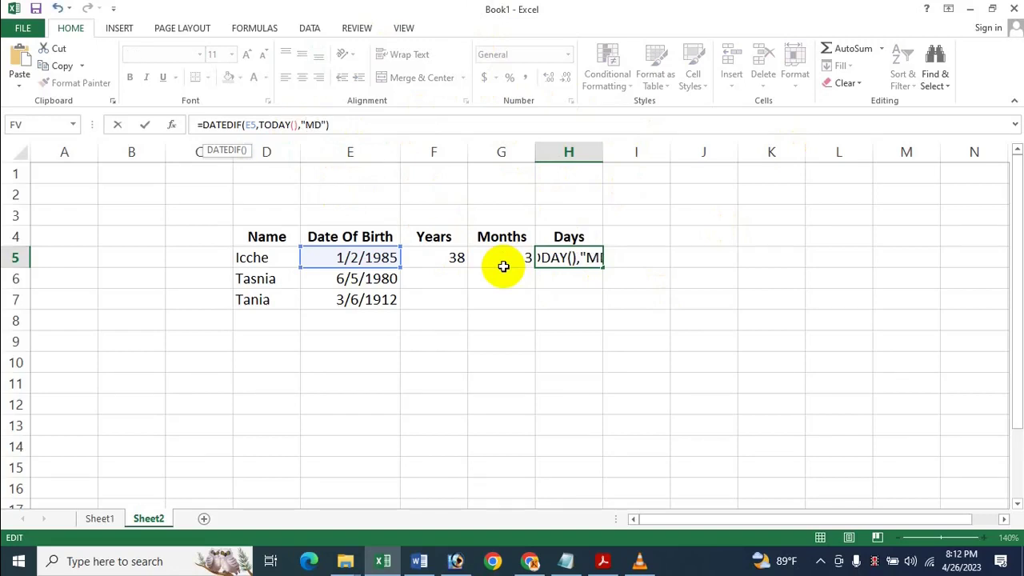
text())
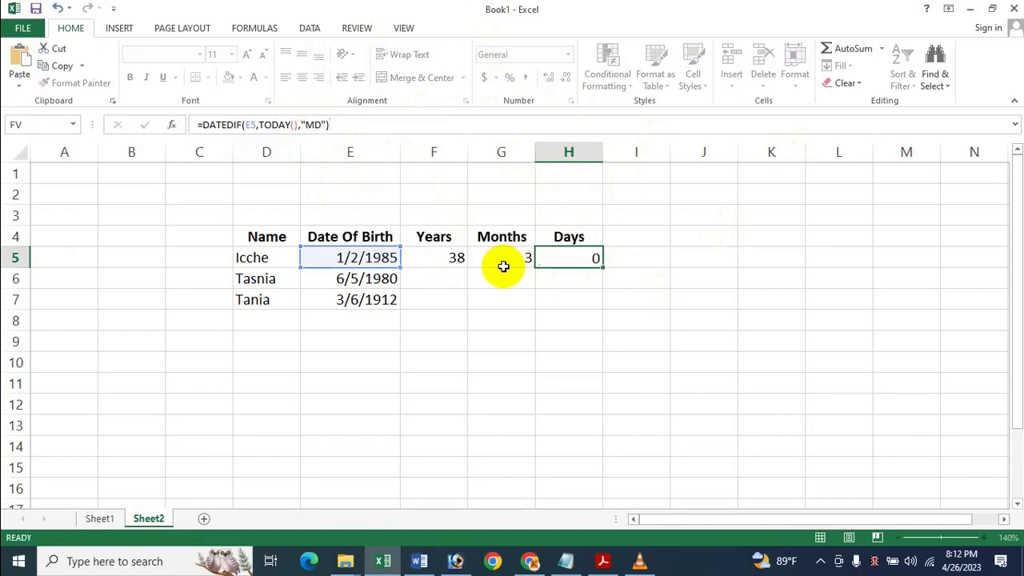
key(Return)
click(589, 256)
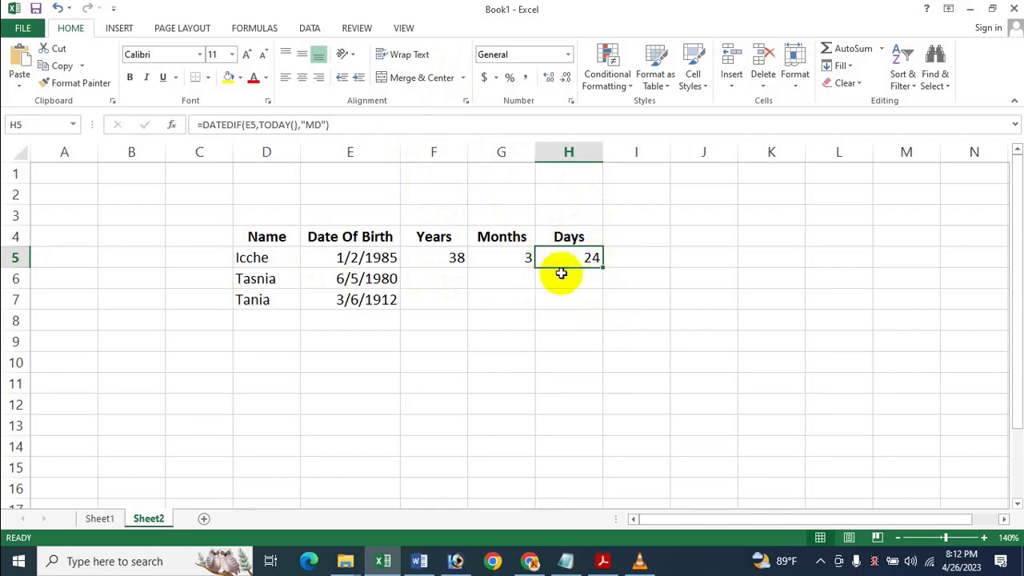
Step: Fill the years, months and days formulas from F5:H5 down through row 7 for the other two people
drag(456, 260, 589, 257)
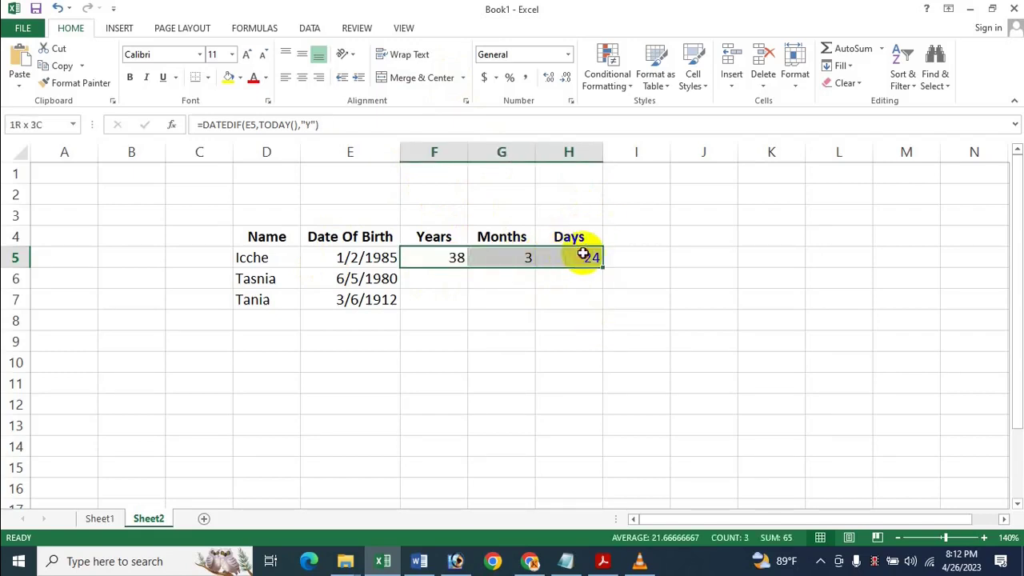
click(425, 275)
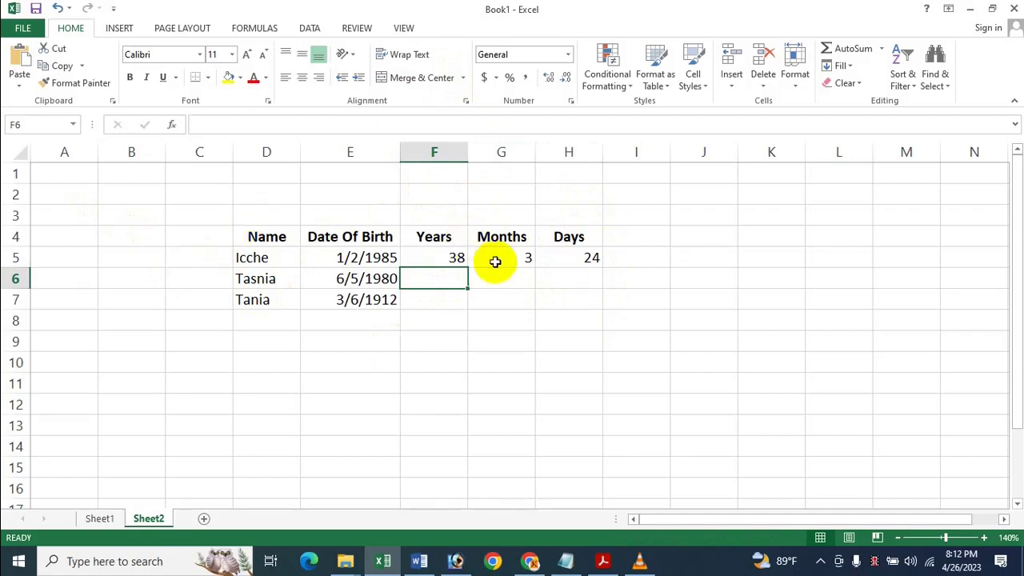
drag(418, 256, 524, 252)
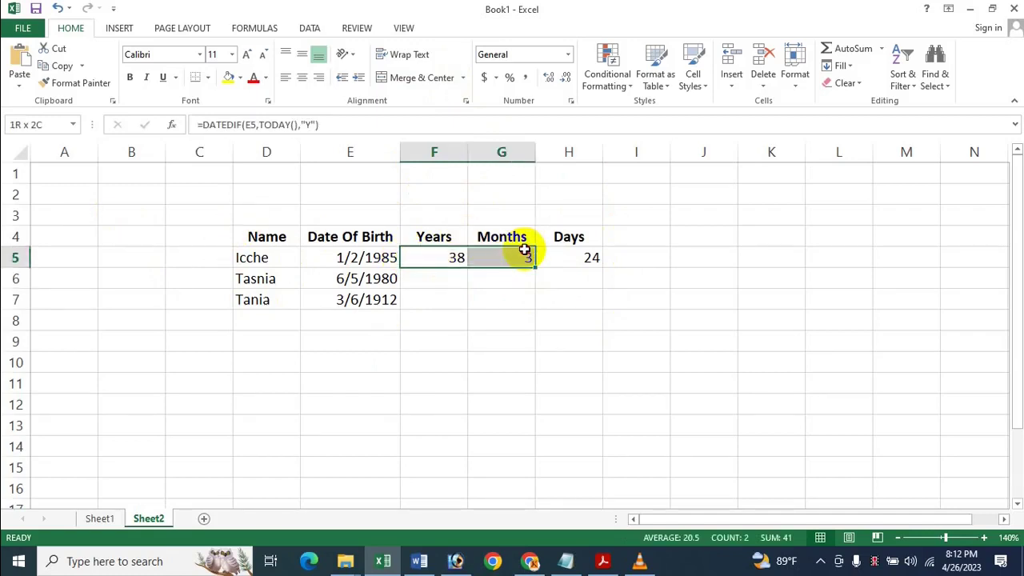
click(460, 260)
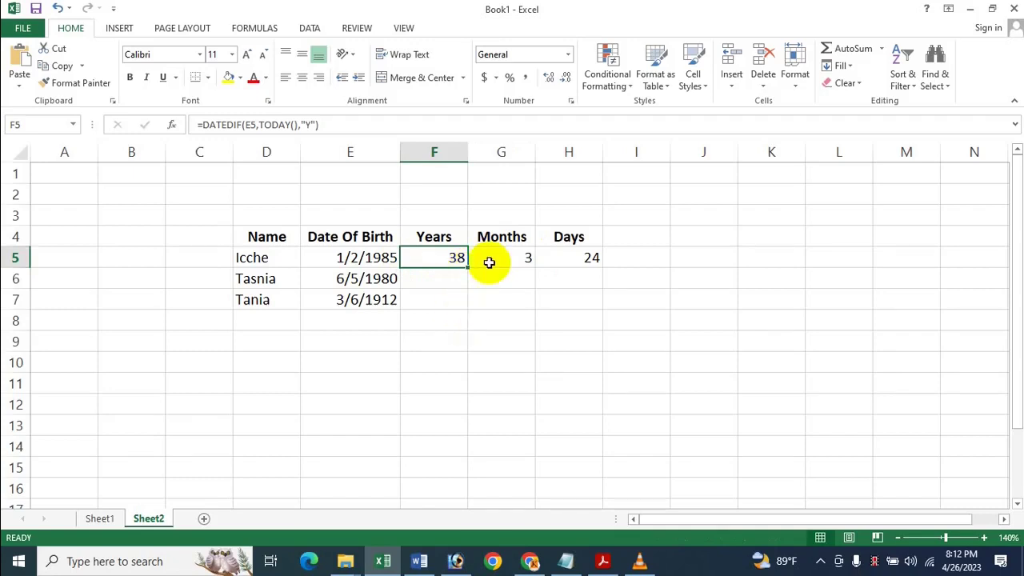
drag(453, 257, 595, 315)
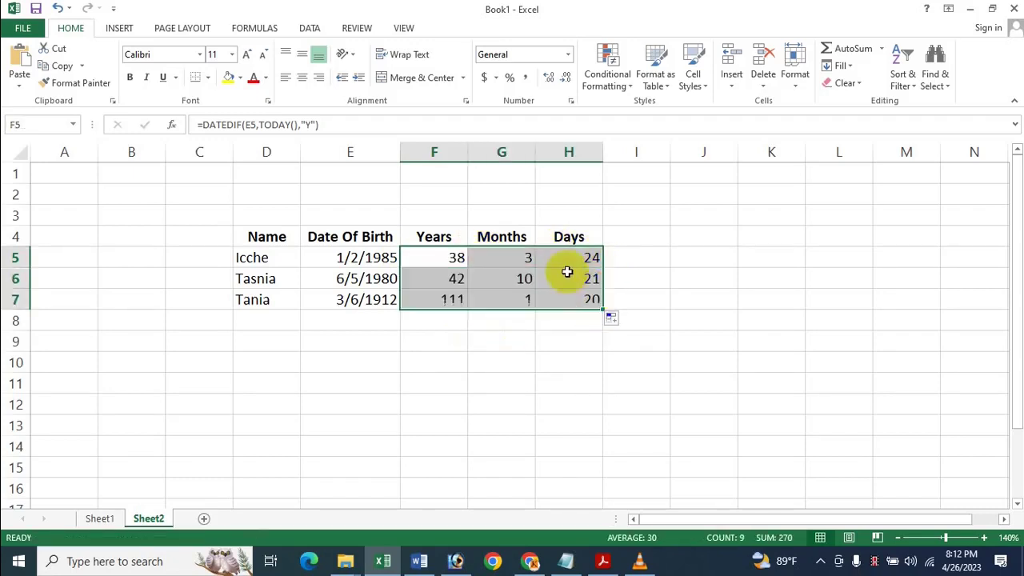
click(568, 274)
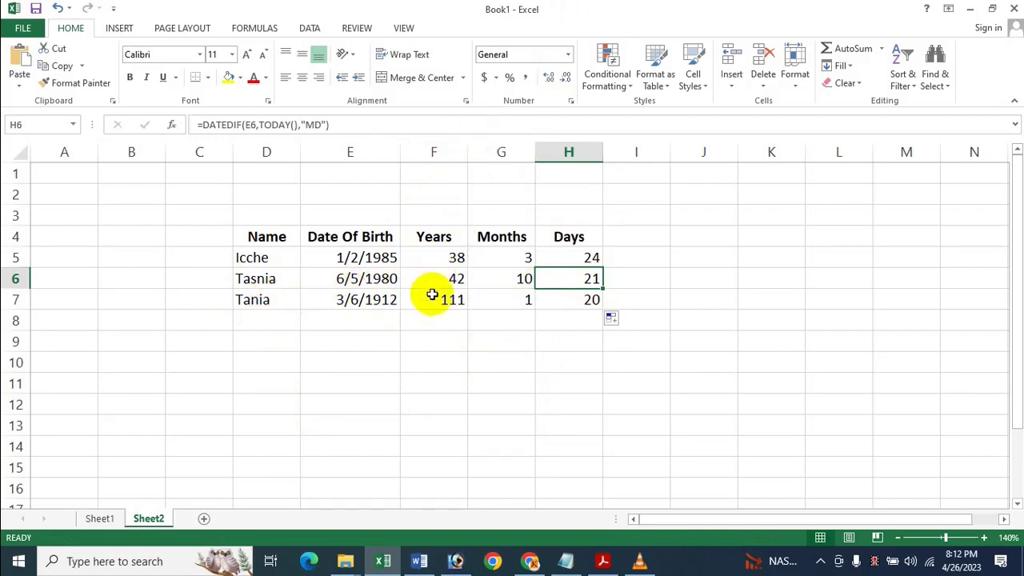
Step: Change the month and day of the third person's date of birth in E7, keeping the year
click(371, 305)
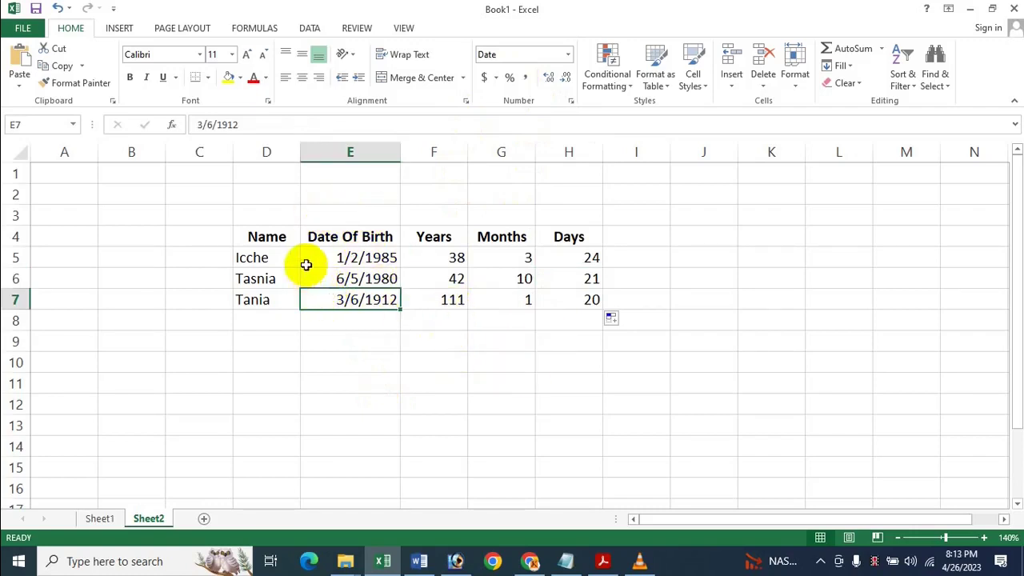
click(199, 125)
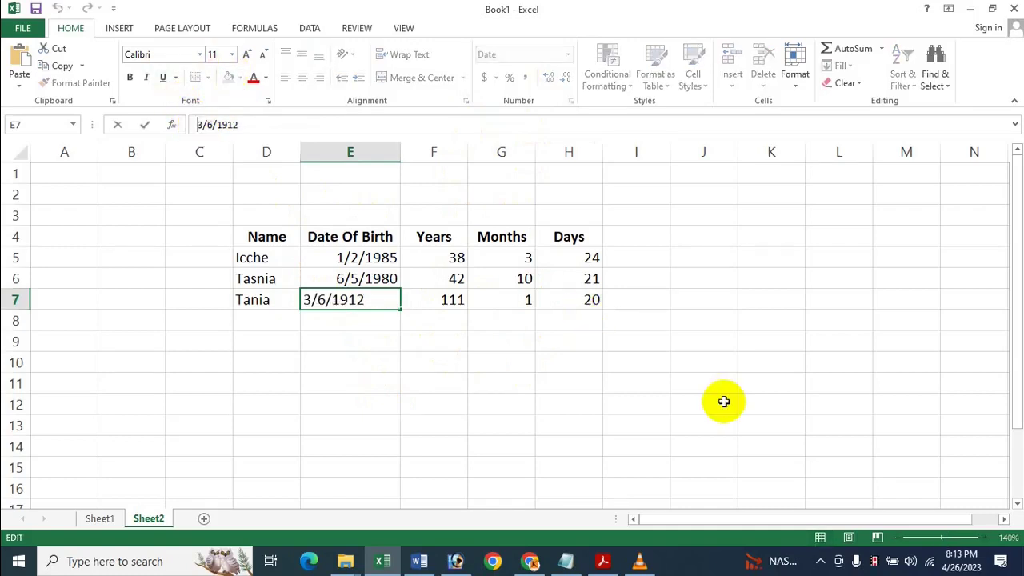
key(Delete)
text(1)
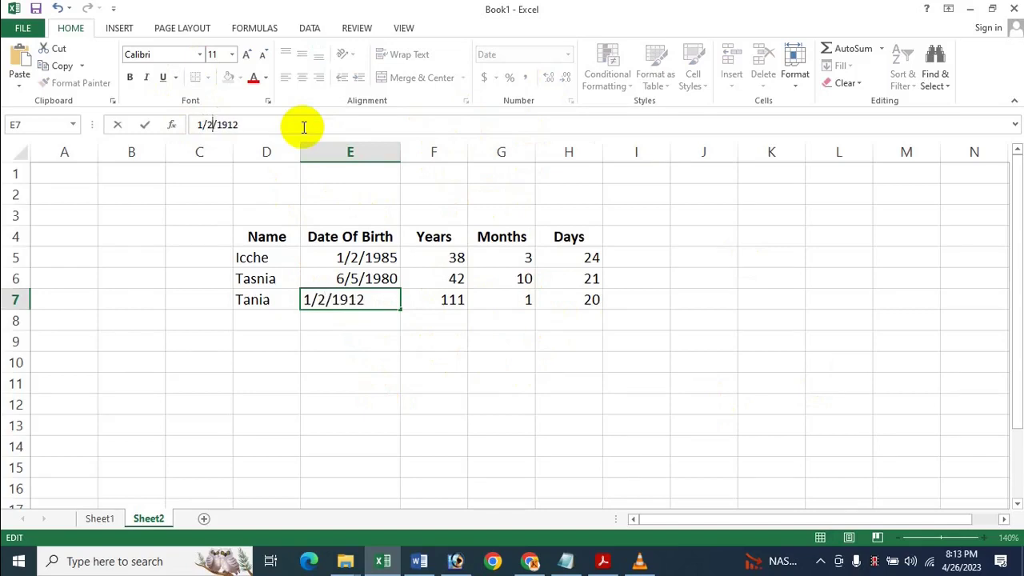
key(Return)
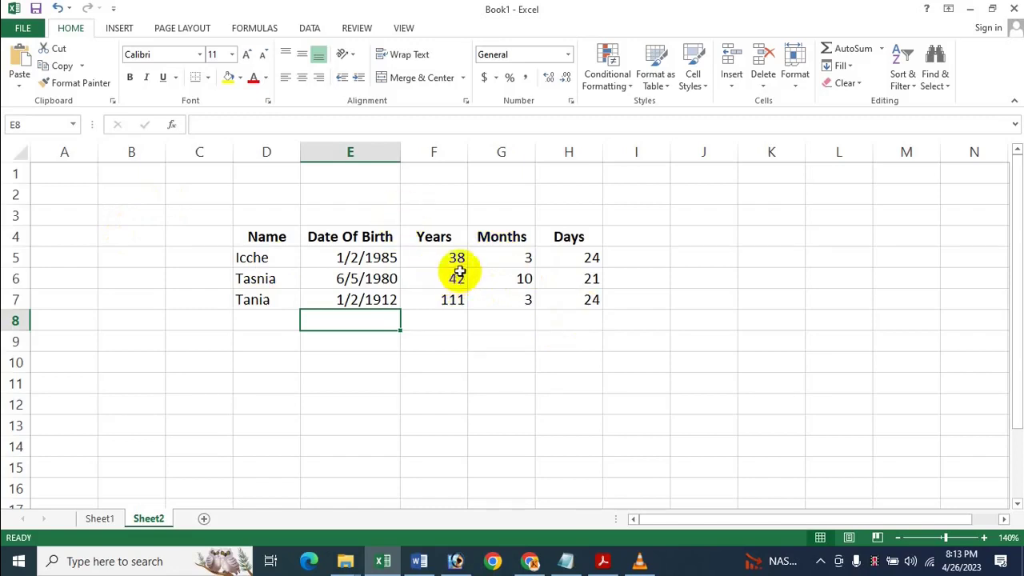
click(461, 315)
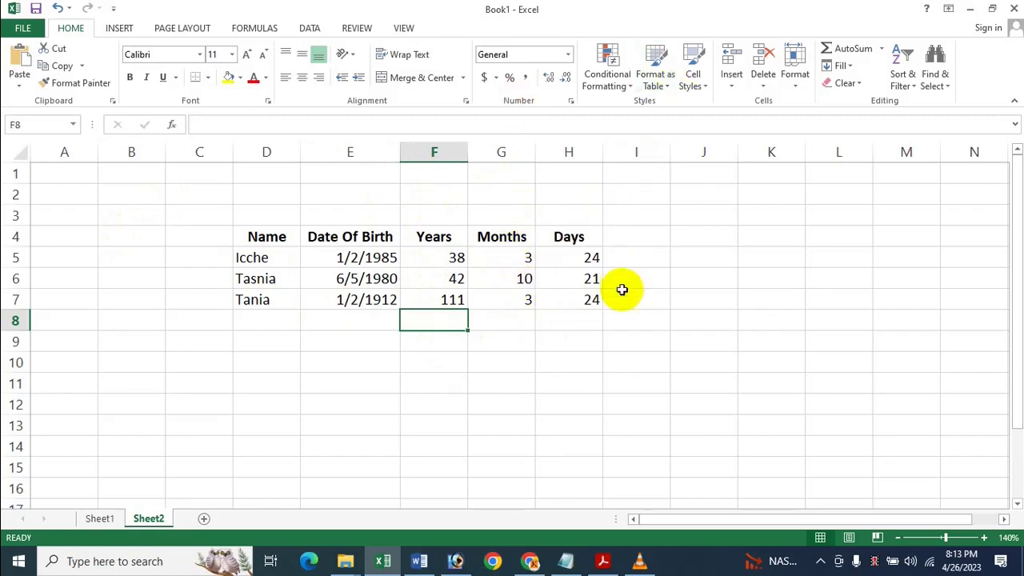
click(673, 263)
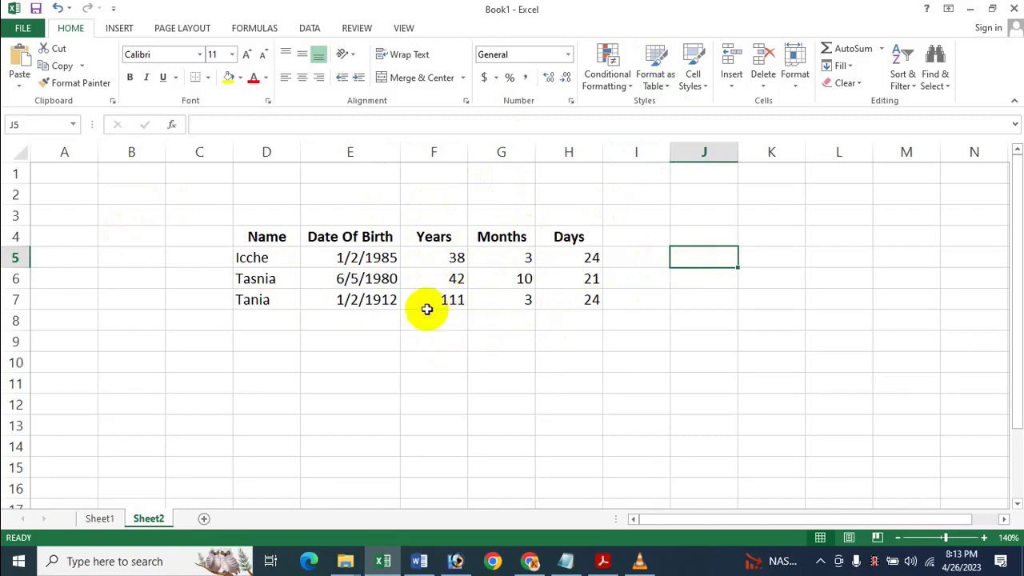
Step: Change the last digit of the second person's birth year in E6
click(387, 279)
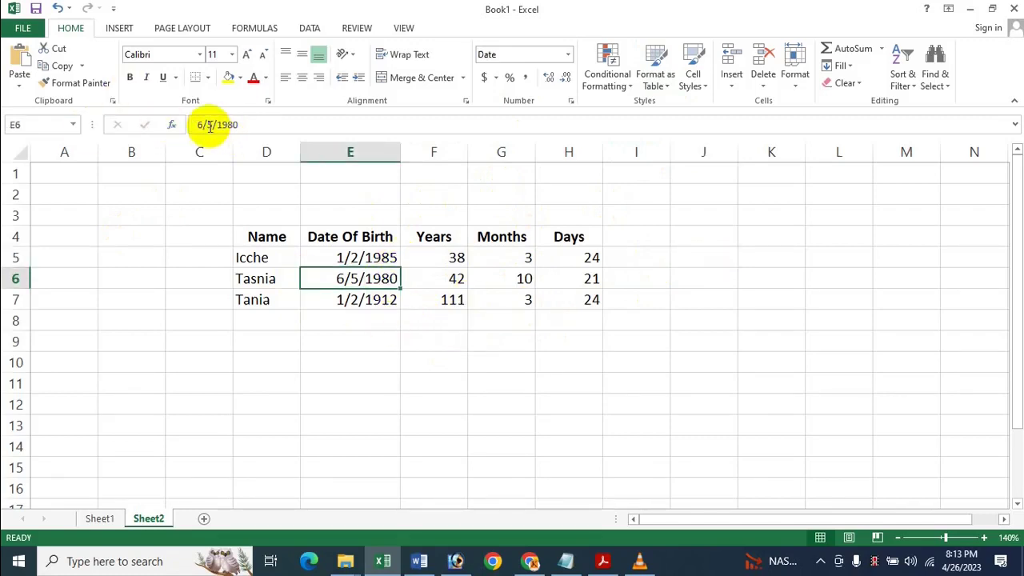
click(205, 124)
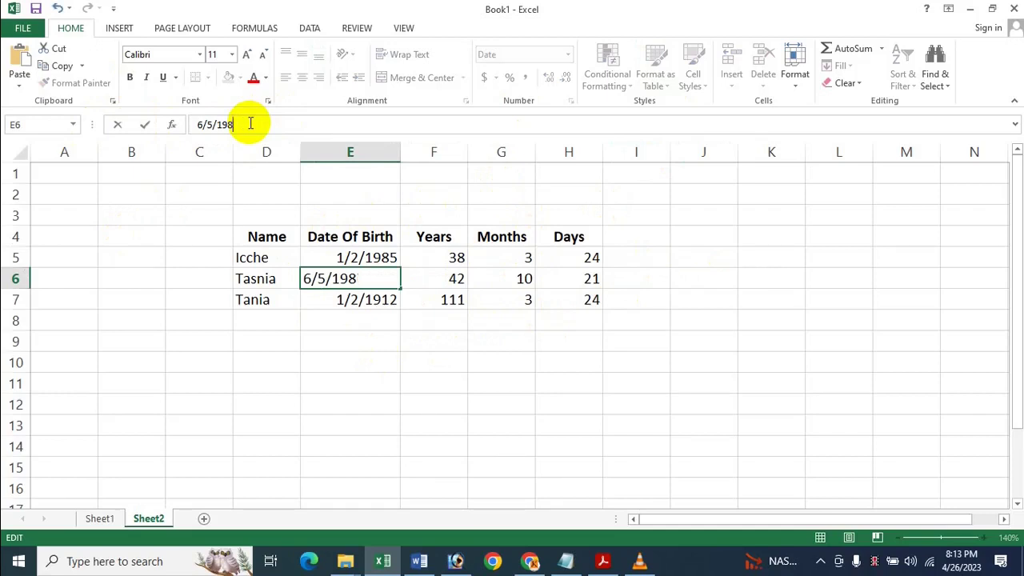
text(7)
key(Return)
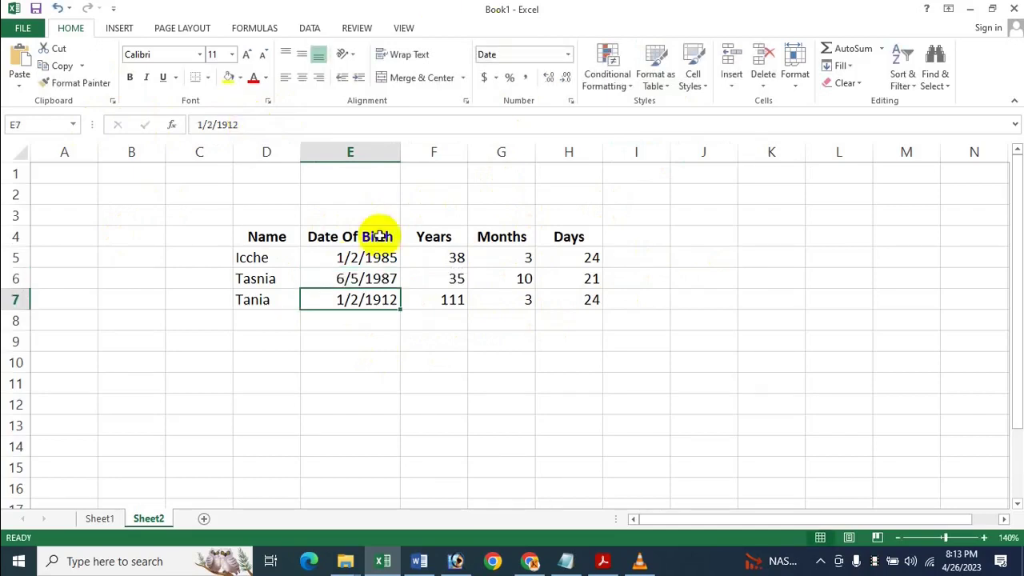
click(494, 318)
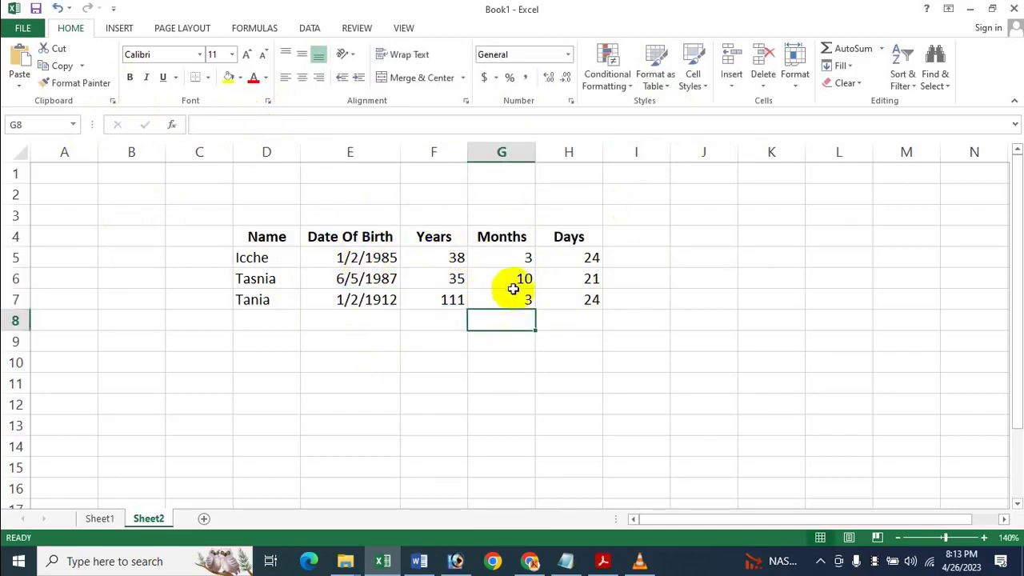
Step: Change the last digit of the third person's birth year in E7
click(362, 304)
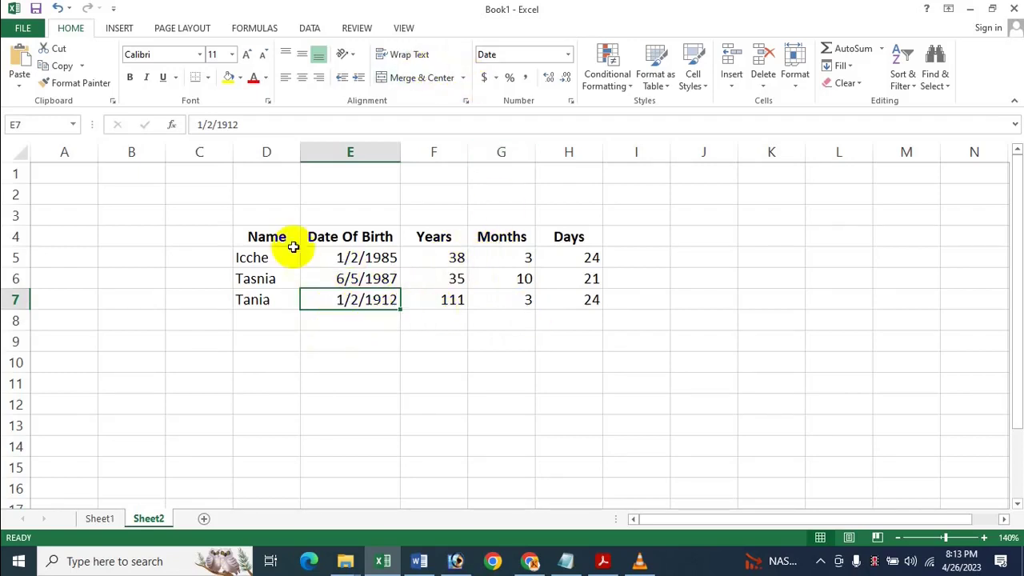
click(240, 125)
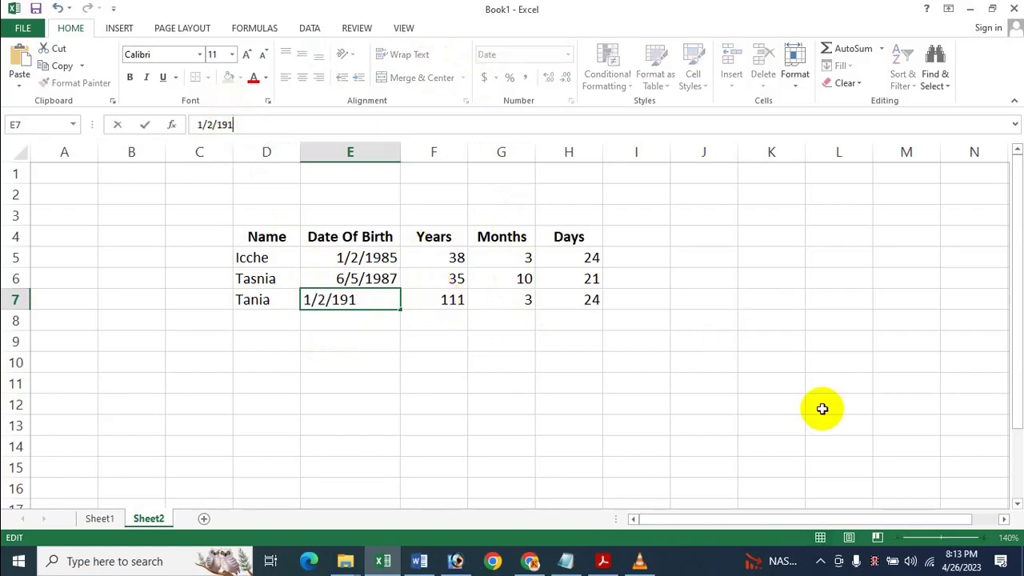
key(Return)
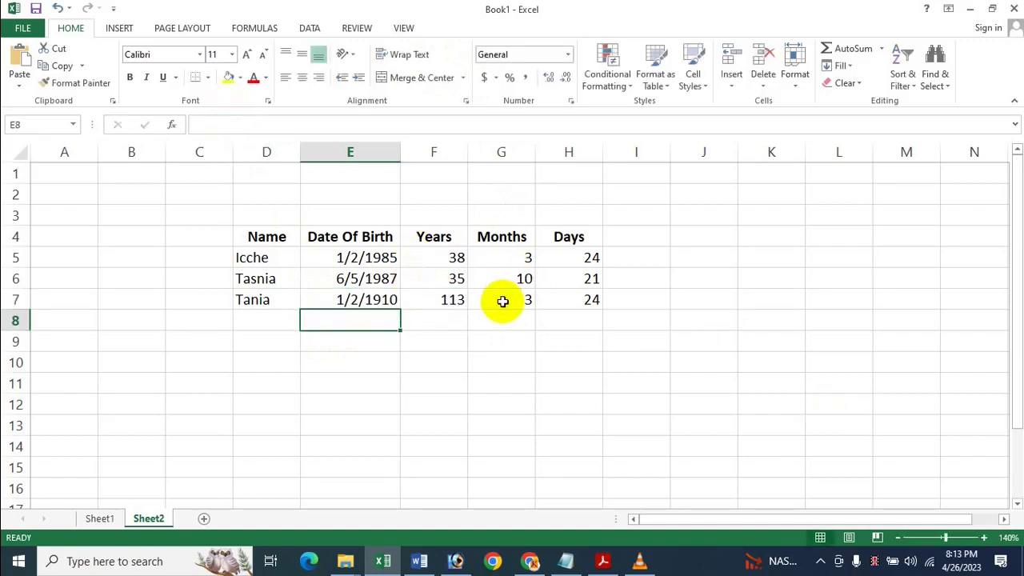
Step: Replace the last two digits of the third person's birth year in E7 with a more recent year
click(370, 297)
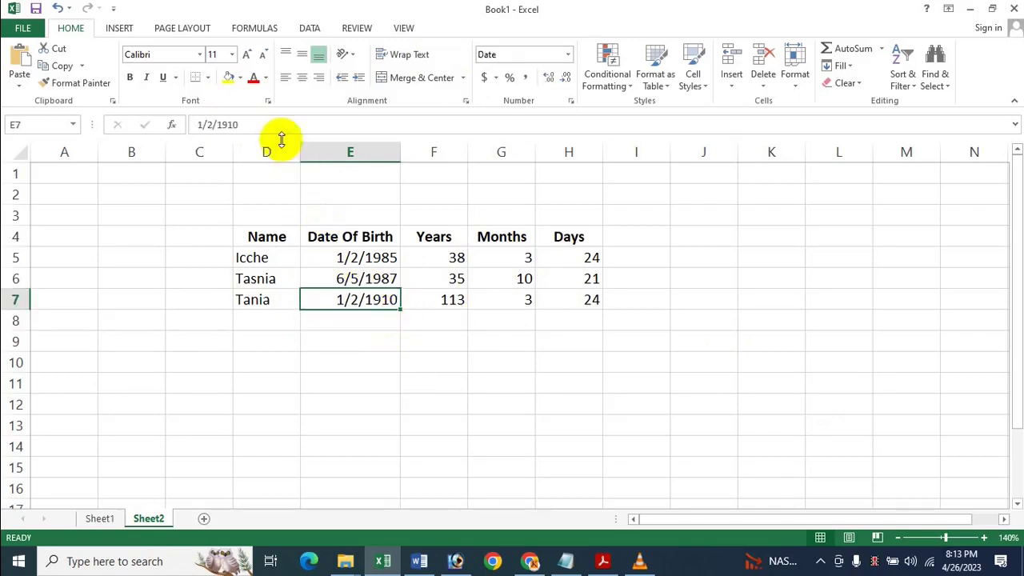
click(228, 124)
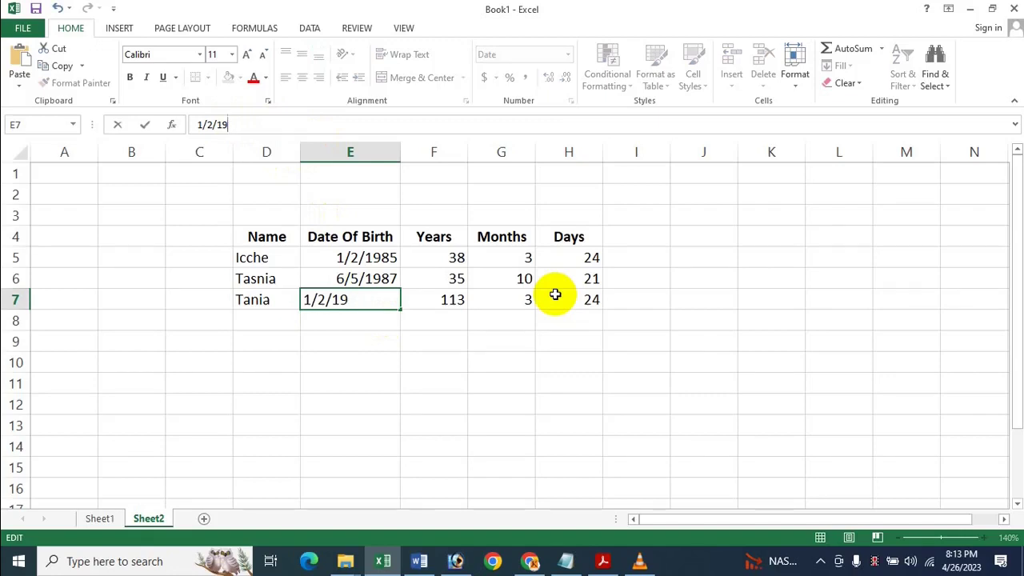
text(82)
key(Return)
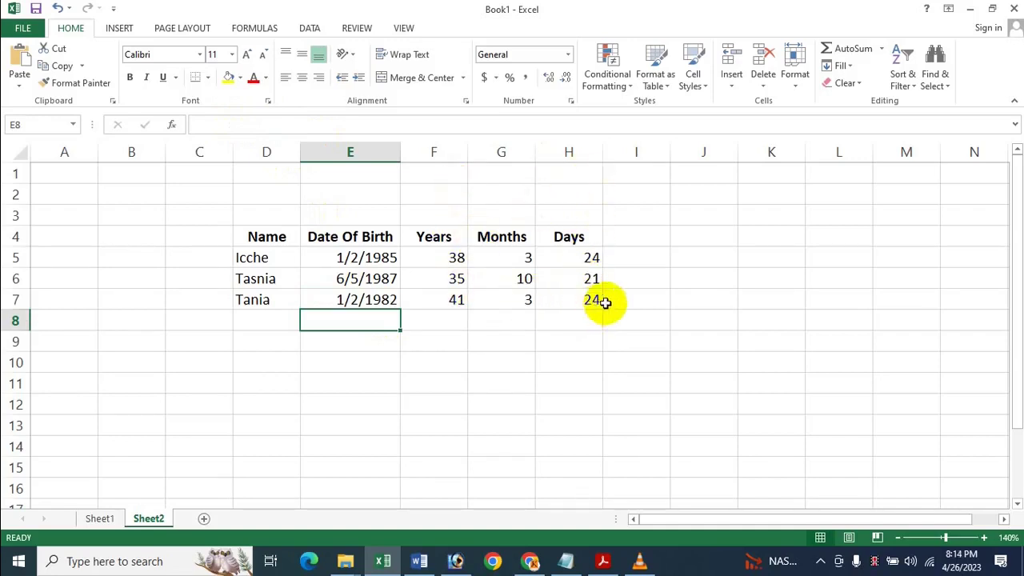
Step: Switch to the age calculation title PDF in Adobe Acrobat
click(660, 301)
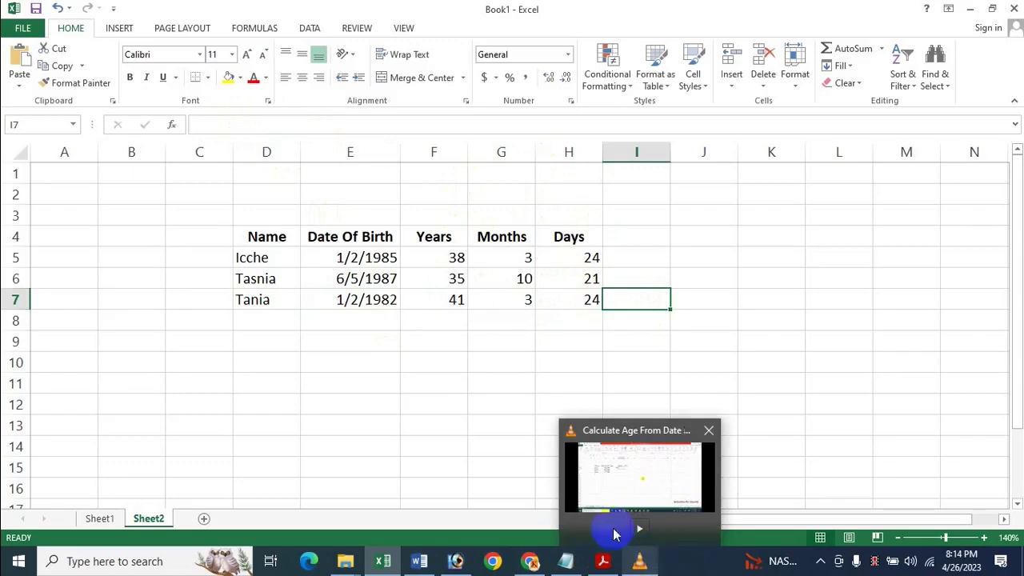
click(603, 561)
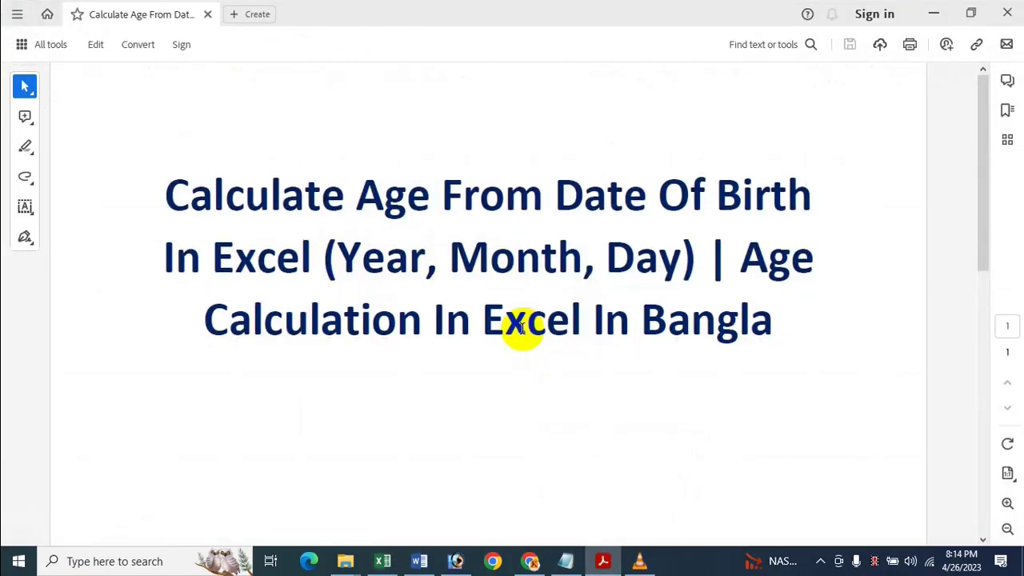